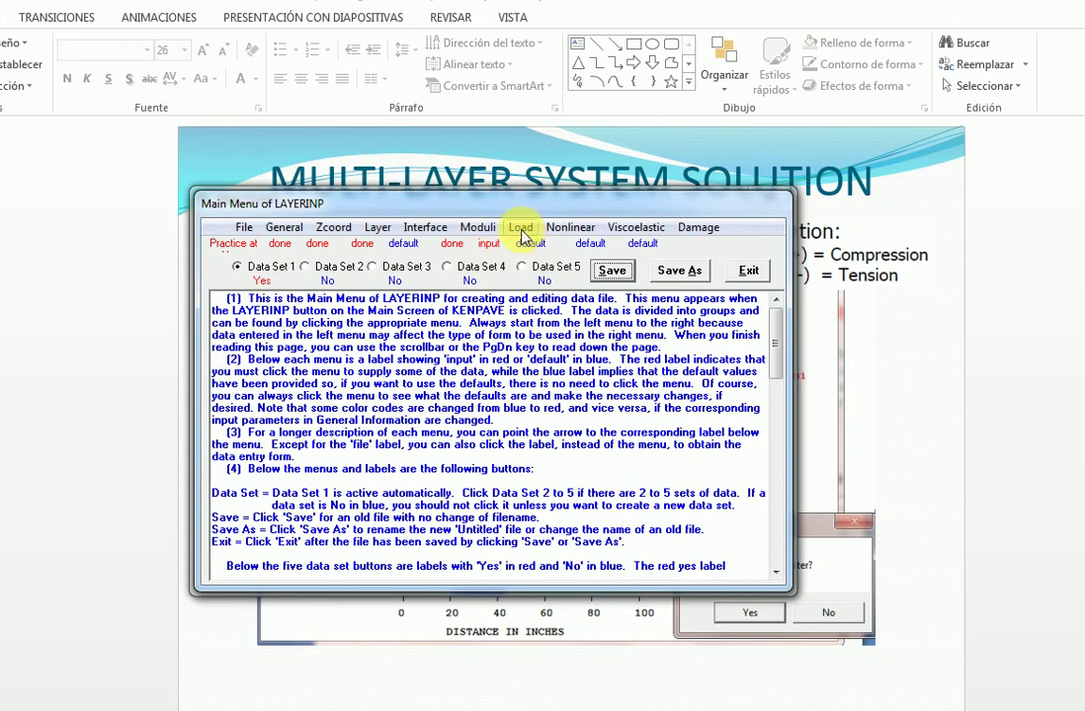
Review the load information for Data Set 1 and the X and Y coordinates of its 7 response points
left_click(521, 229)
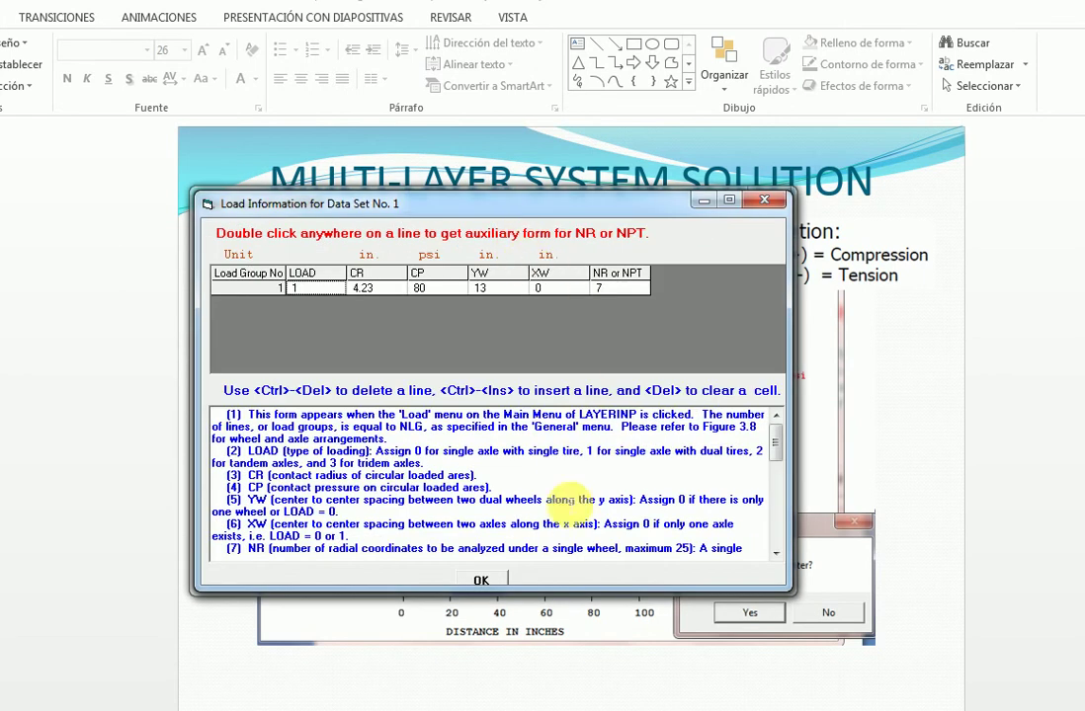
left_click(481, 580)
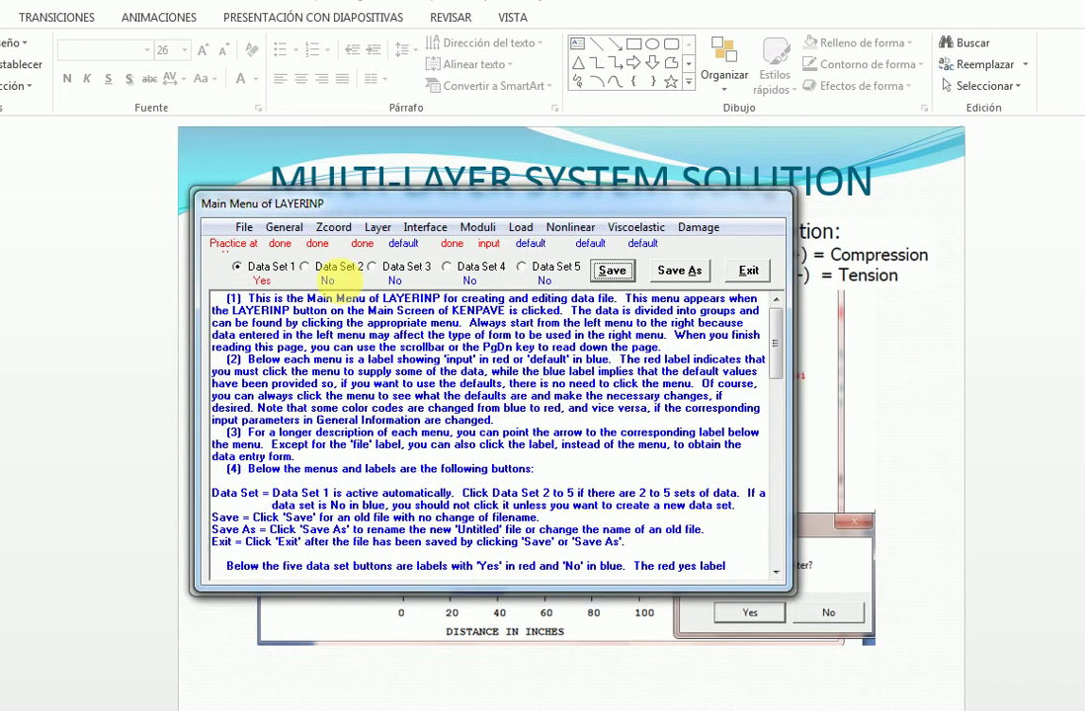
left_click(517, 239)
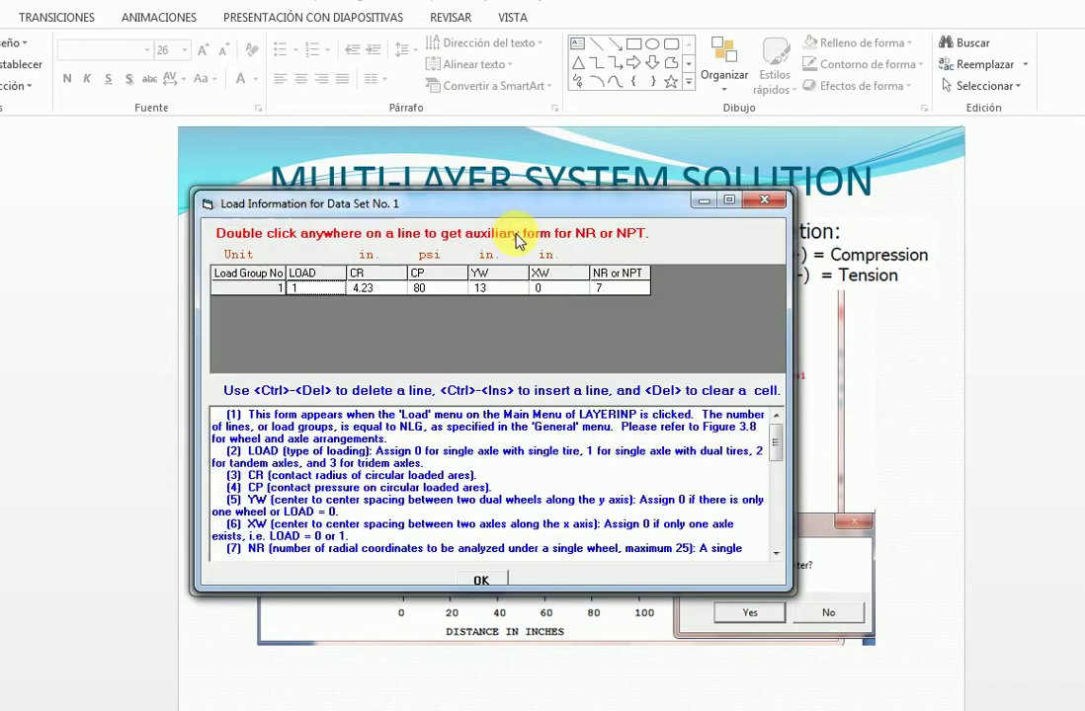
left_click(609, 288)
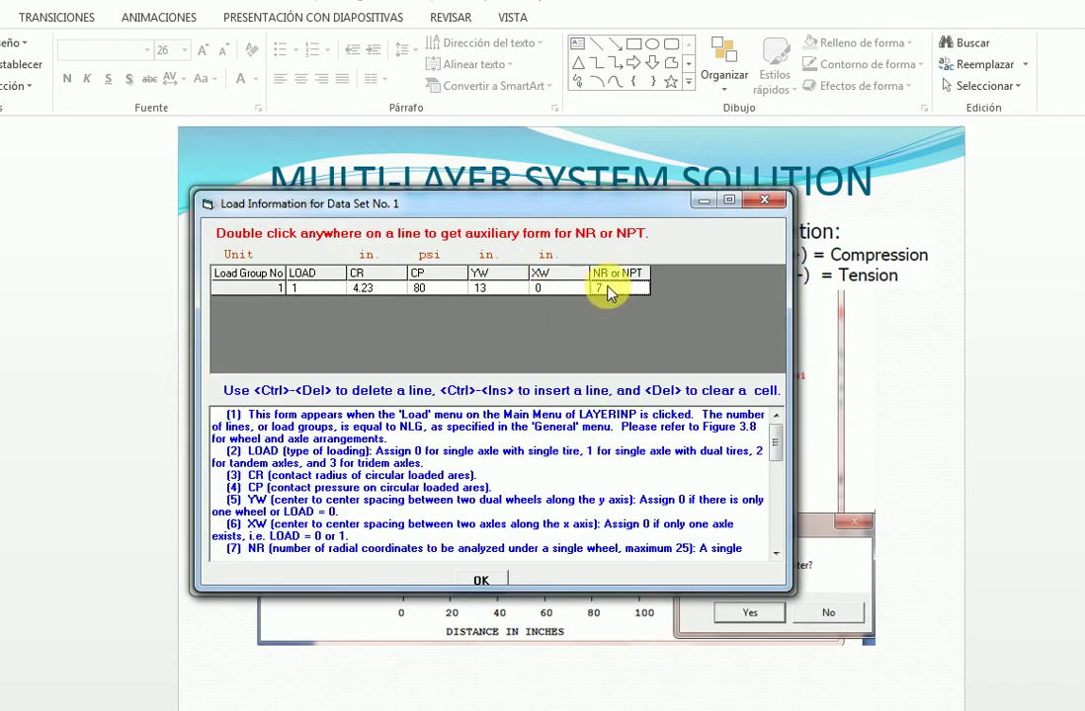
left_click(614, 295)
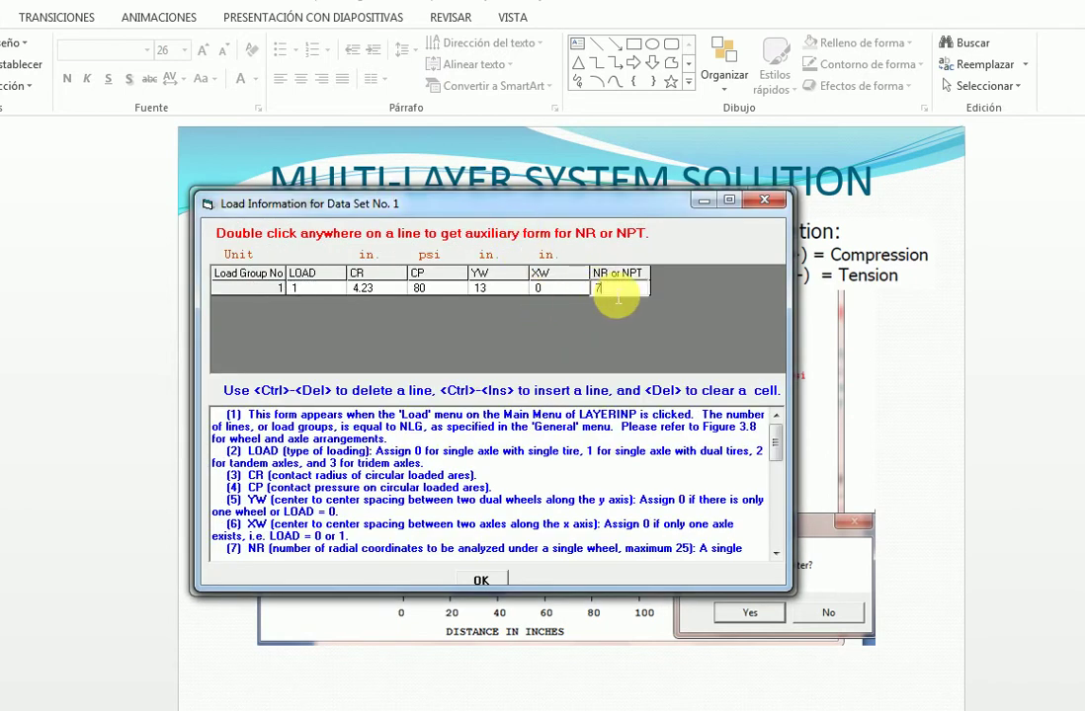
key("Return")
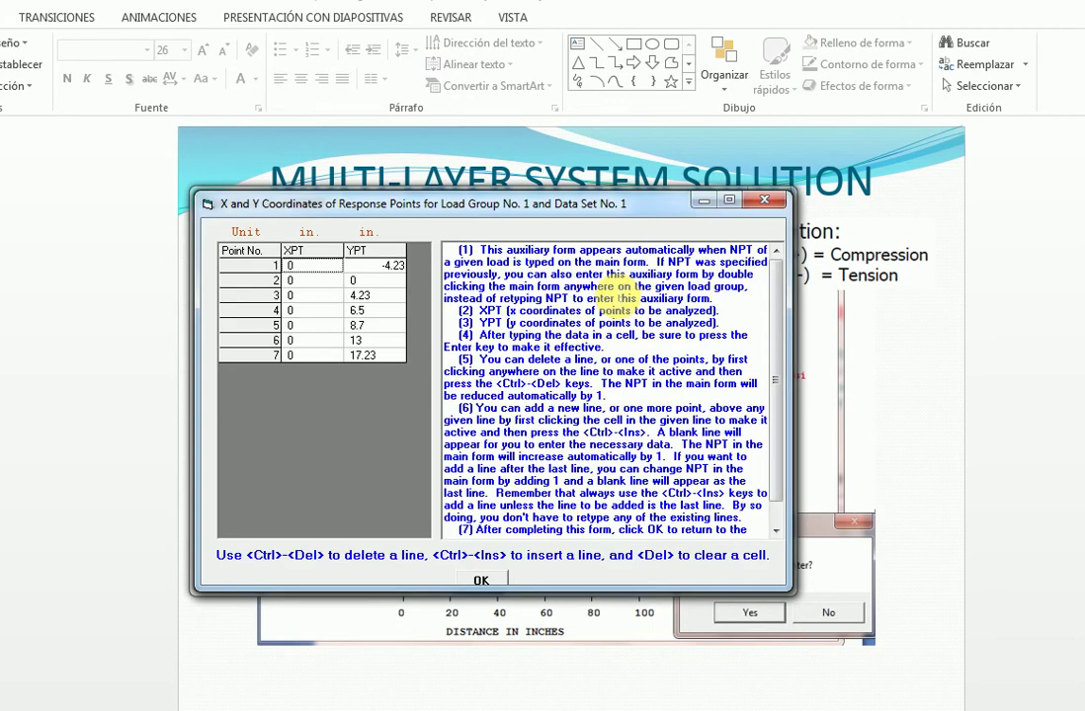
left_click(498, 584)
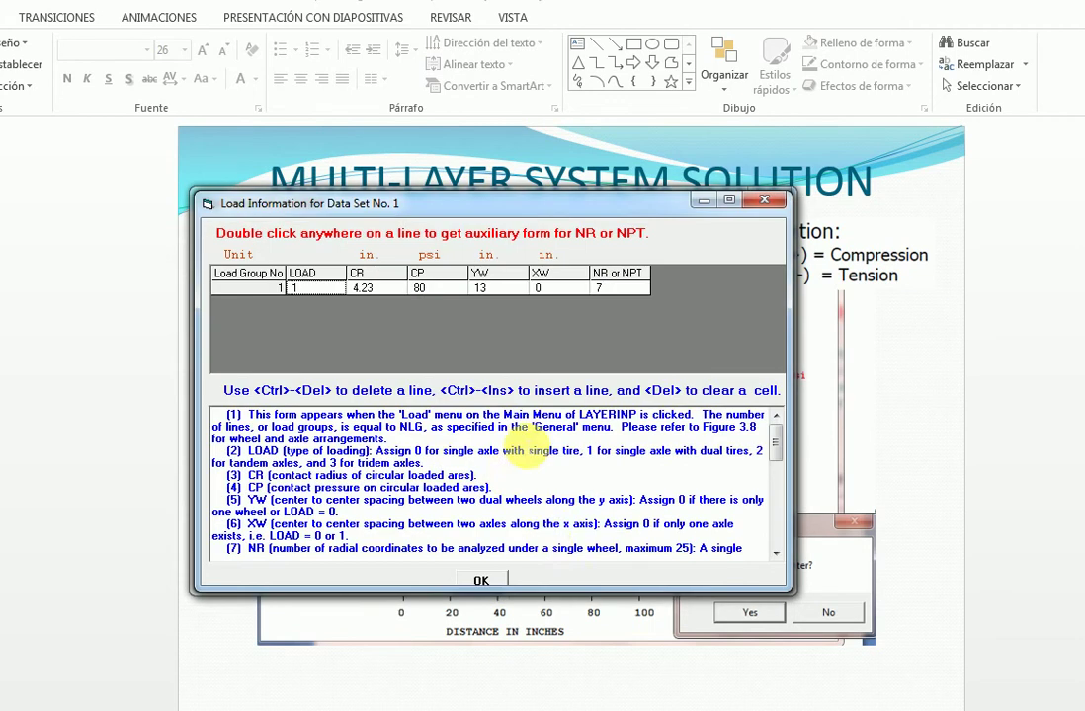
left_click(487, 583)
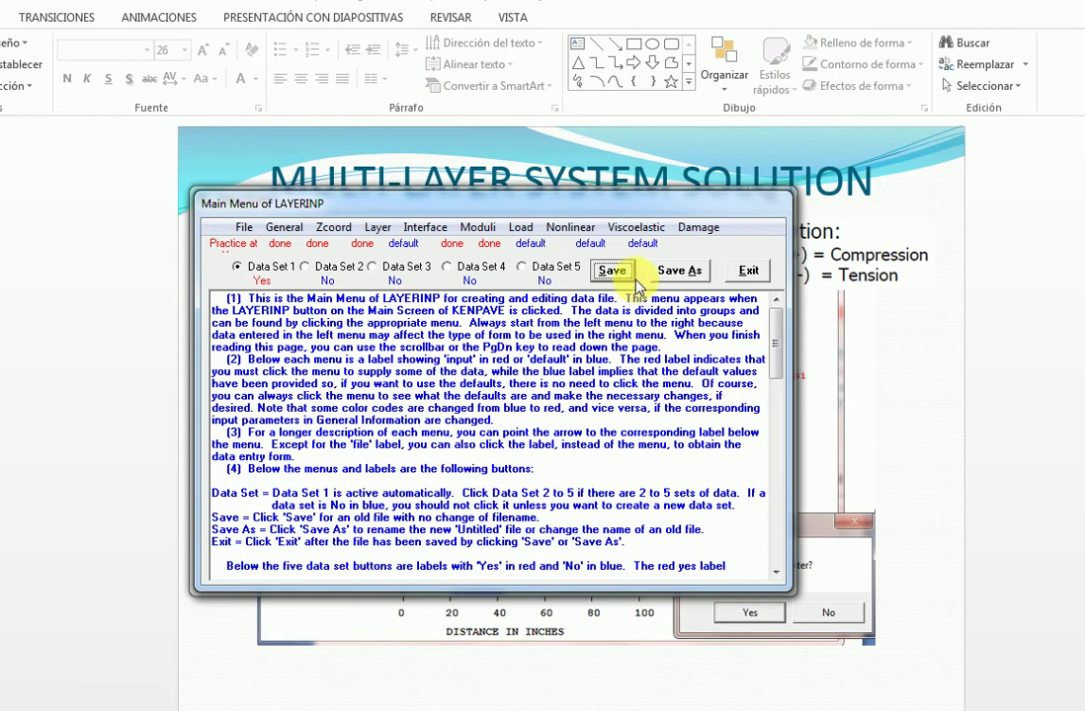
Save the Practice at Home data file and run the KENLAYER analysis on it from the KENPAVE main screen
left_click(633, 279)
left_click(607, 451)
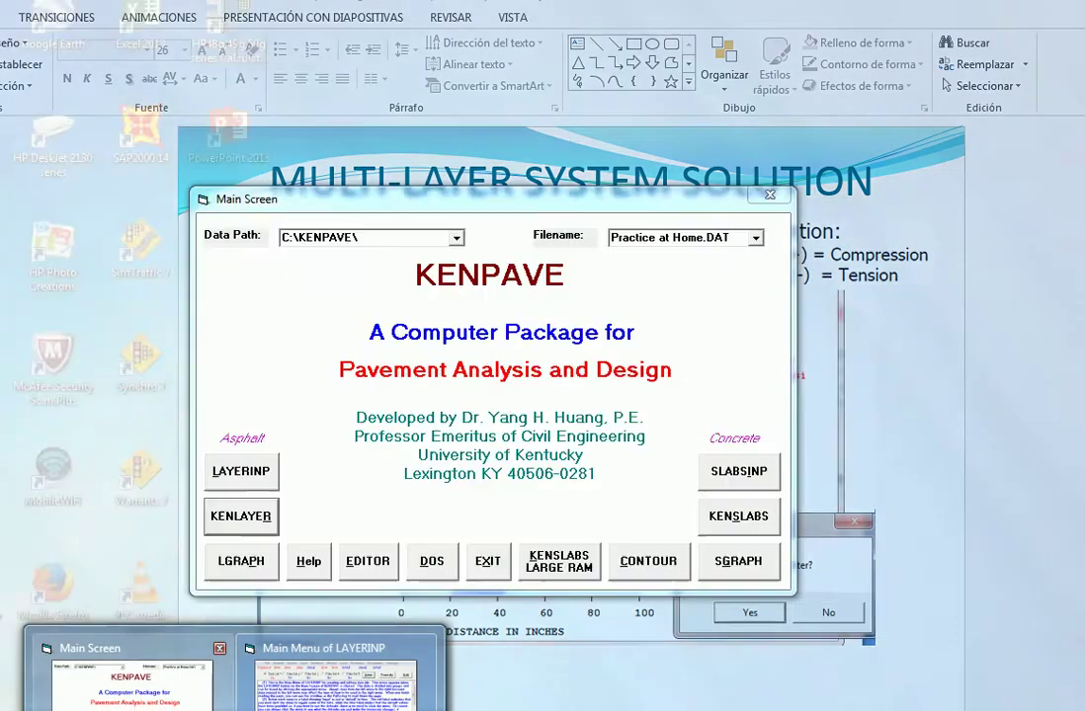
left_click(198, 696)
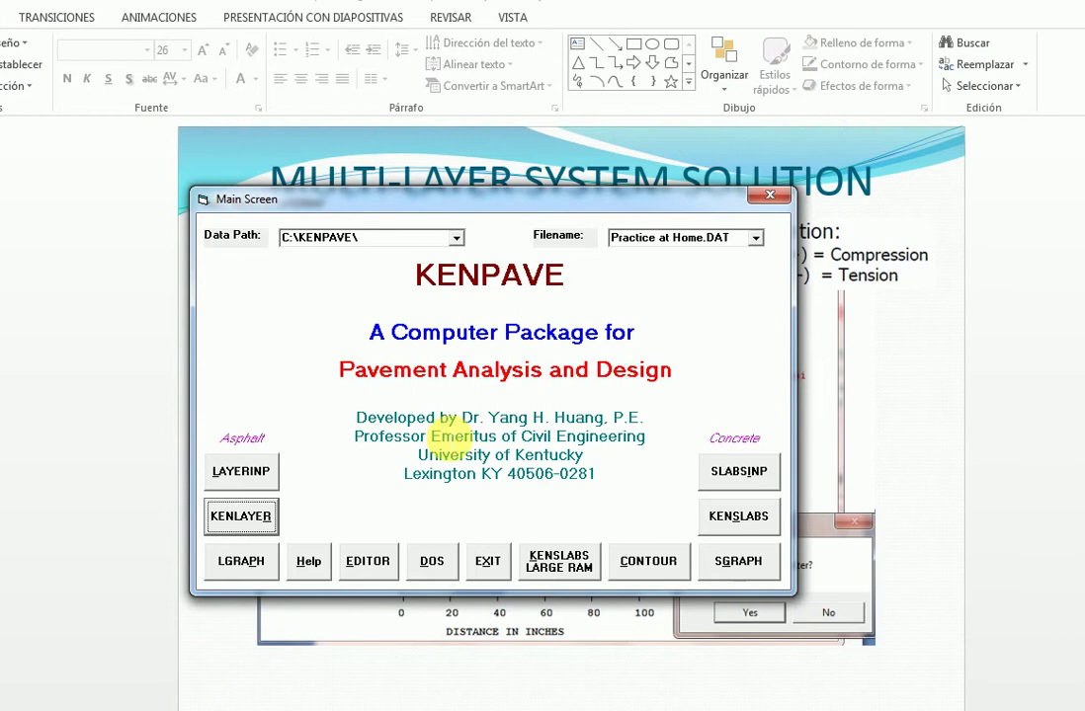
left_click(267, 528)
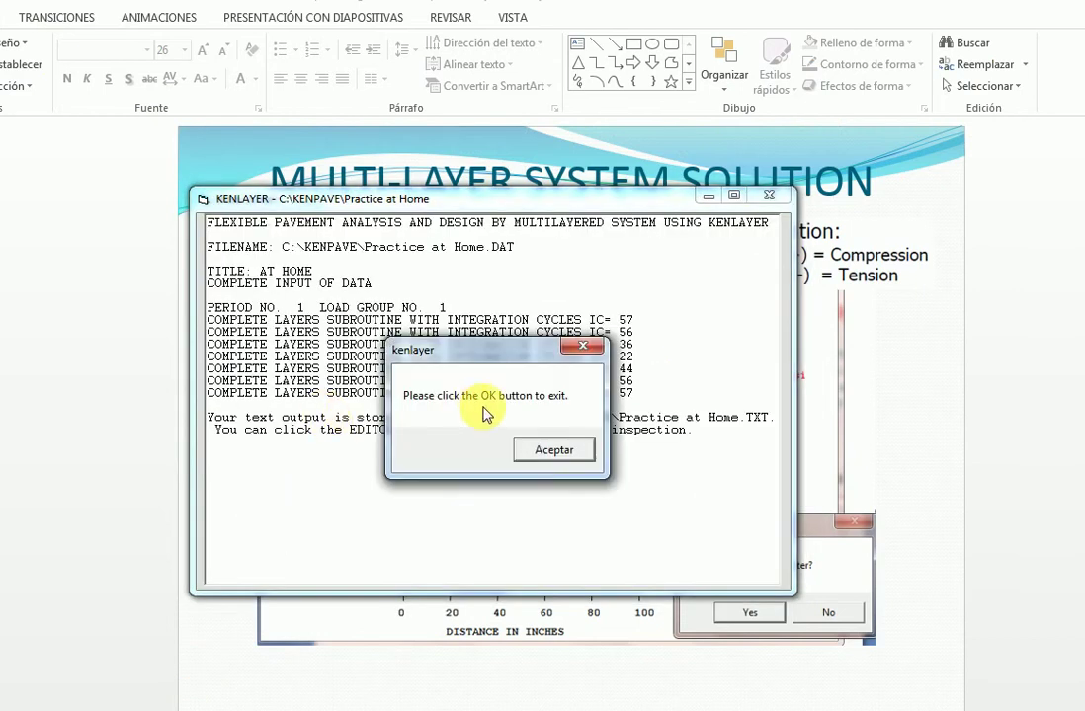
left_click(549, 449)
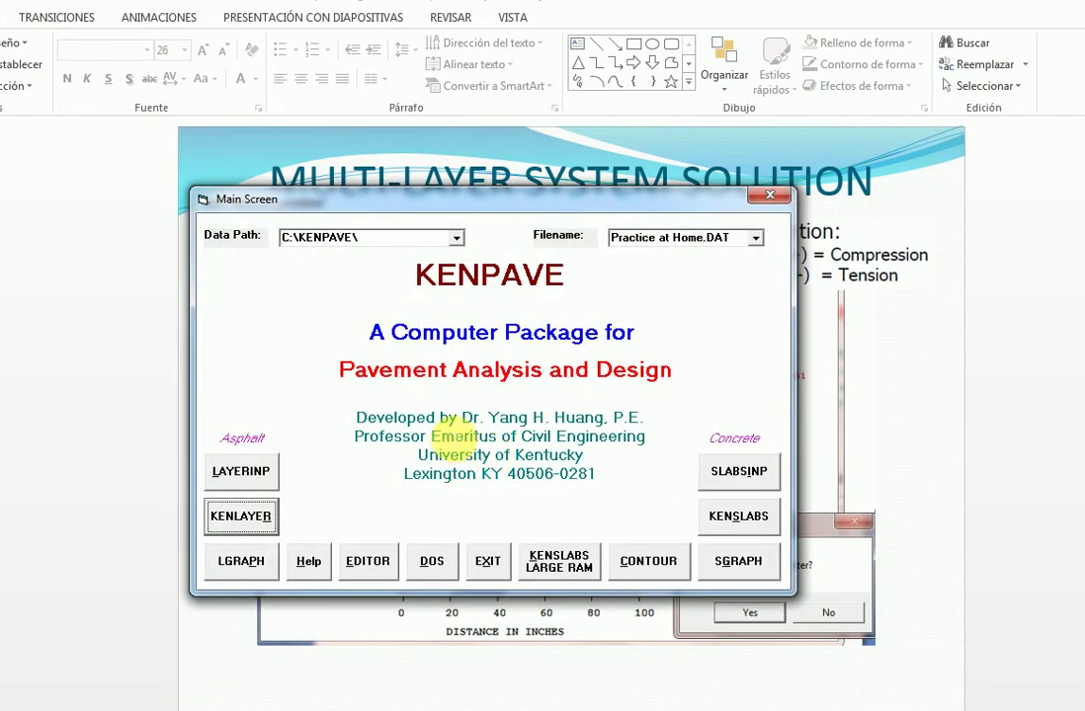
Display the KENLAYER graph of the pavement layers and response points without printing it
left_click(253, 573)
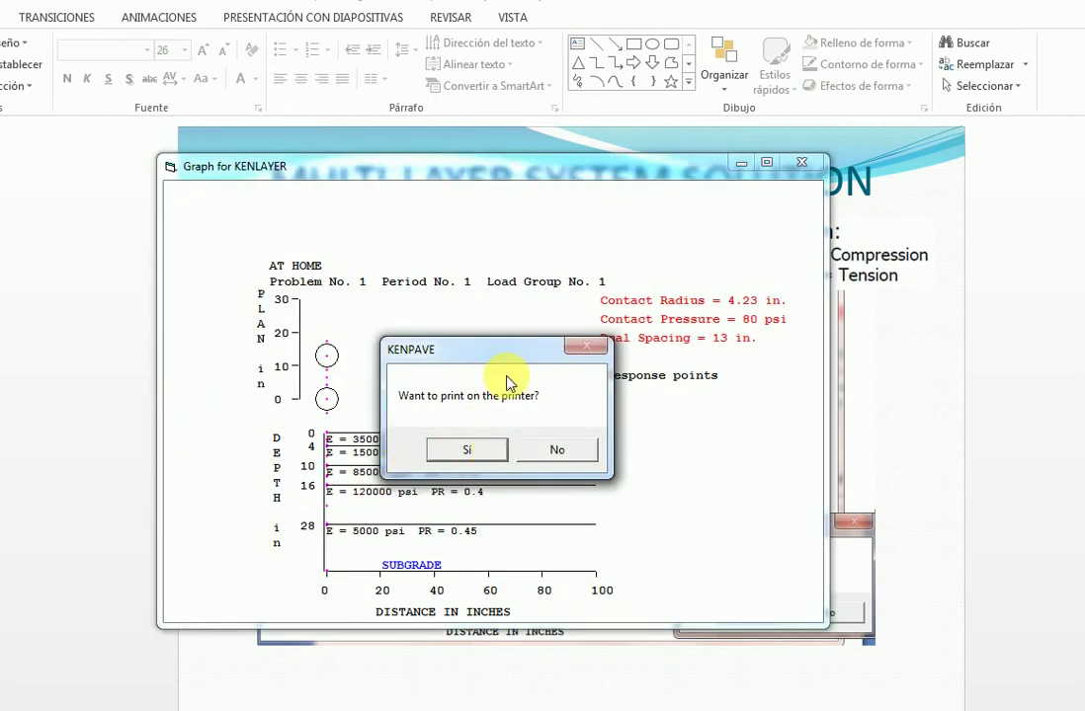
left_click_drag(505, 348, 798, 470)
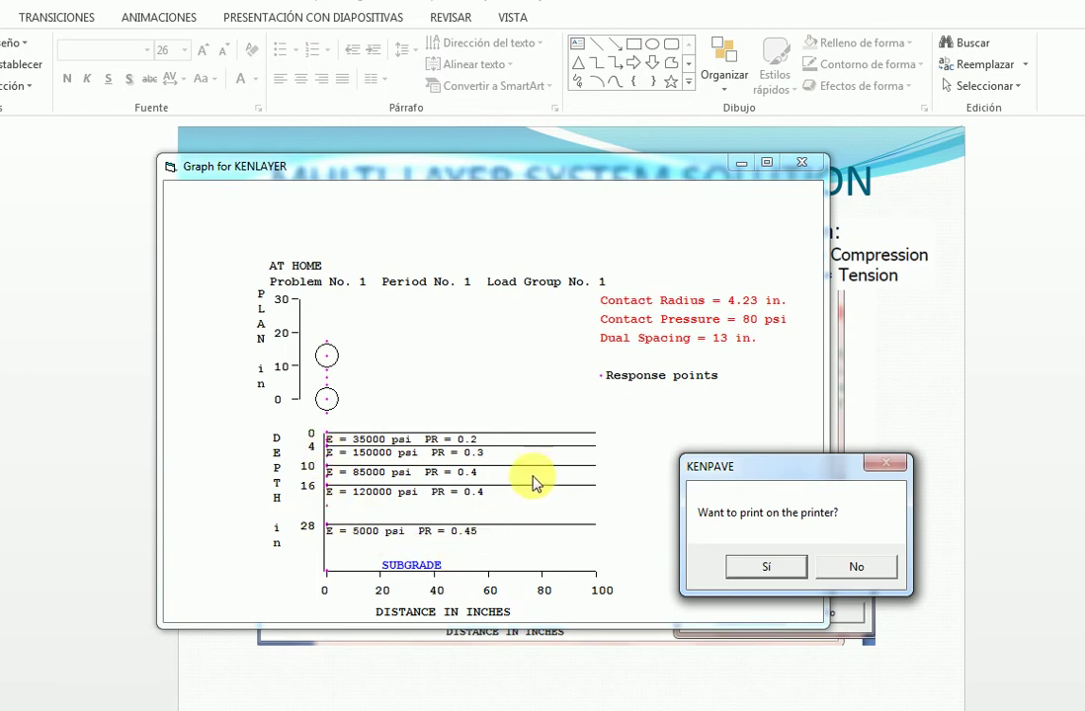
left_click(822, 567)
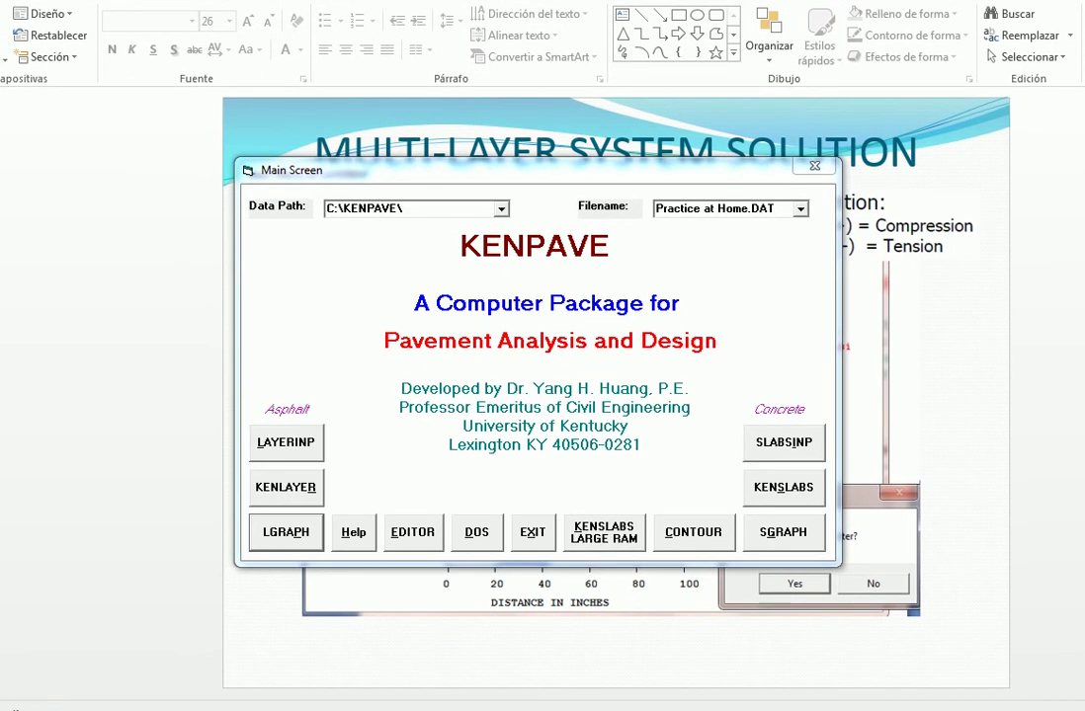
mouse_move(34, 683)
mouse_move(70, 698)
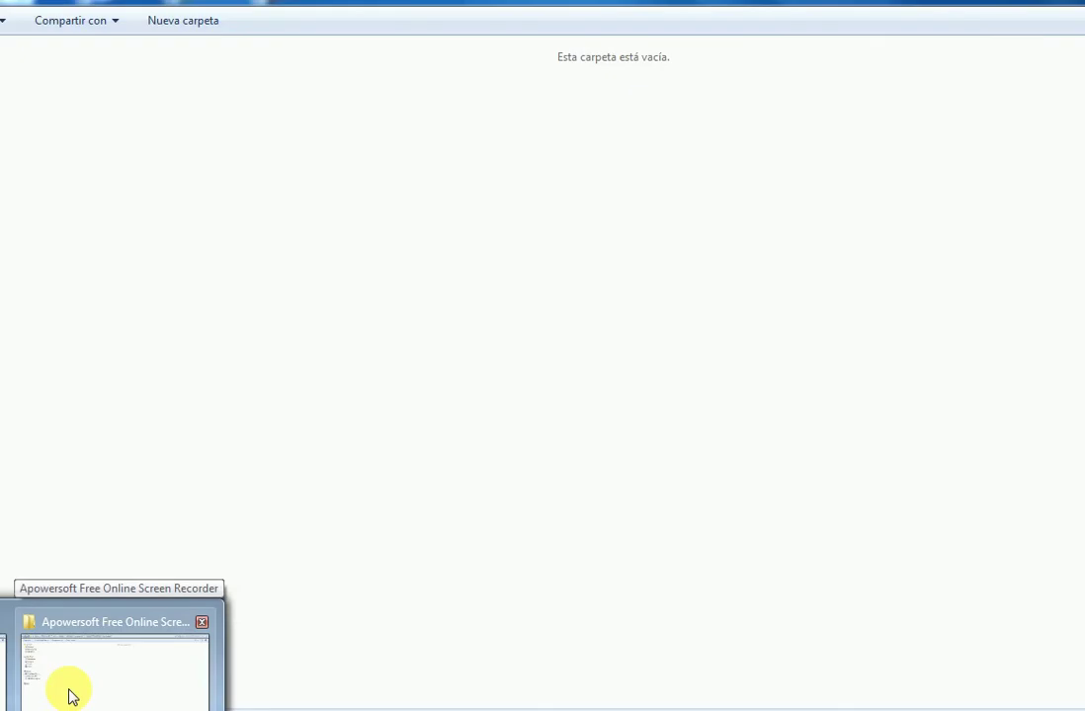
left_click(70, 698)
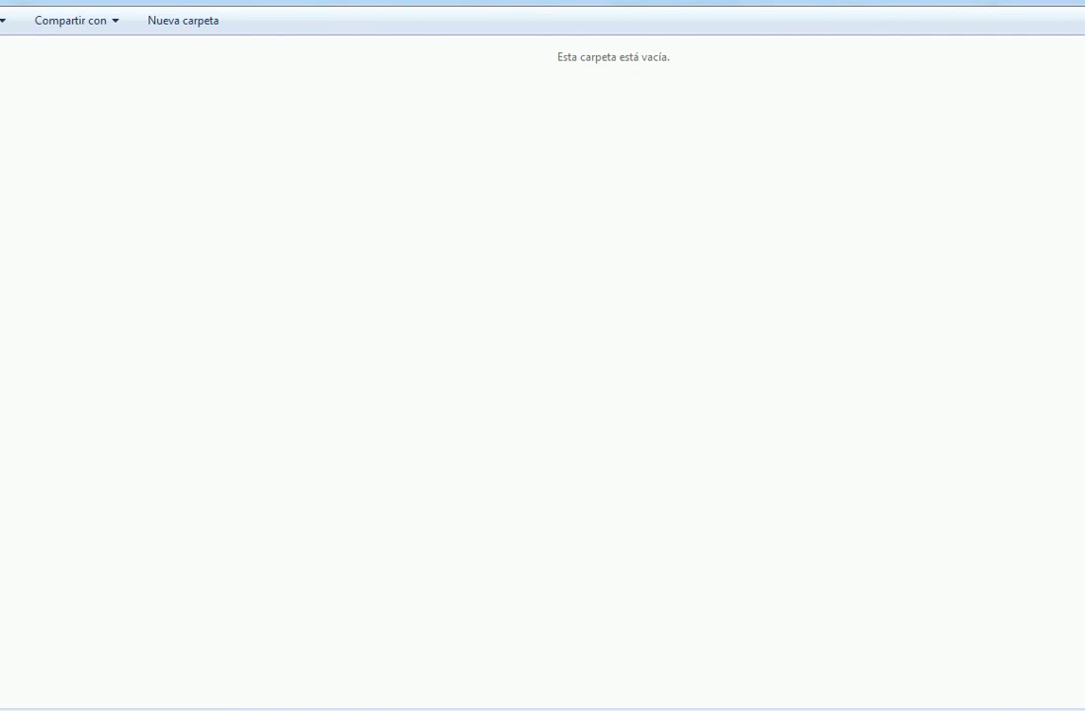
Start Microsoft Word with a blank document and dismiss the Office activation wizard
key("super")
left_click(13, 322)
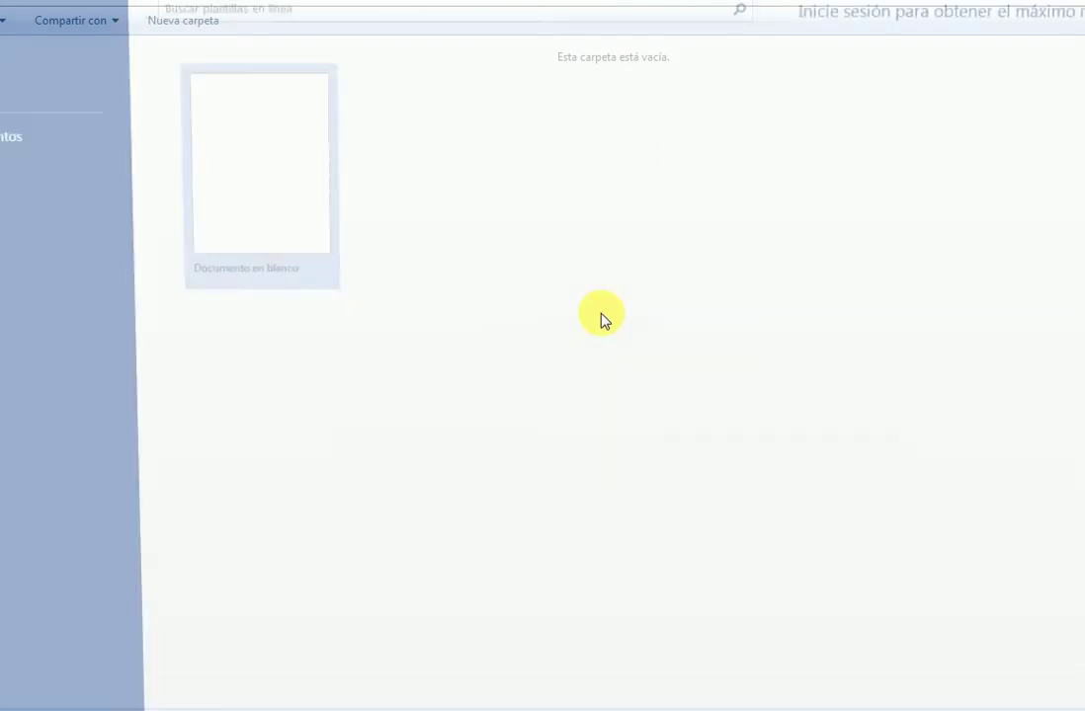
left_click(202, 128)
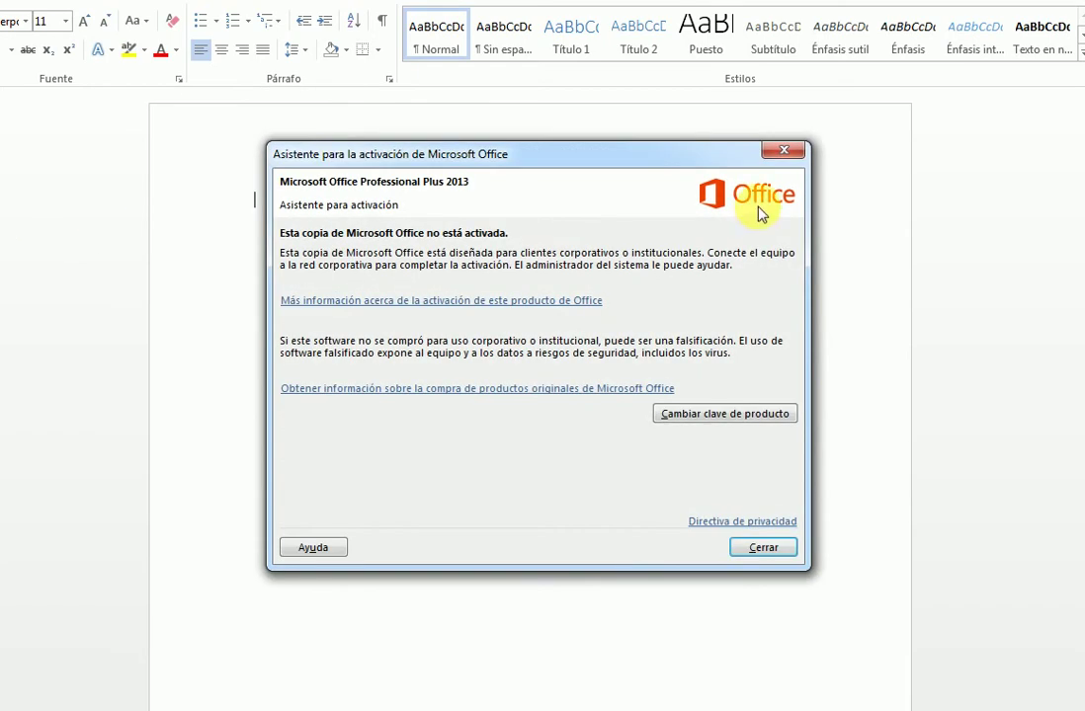
left_click(784, 151)
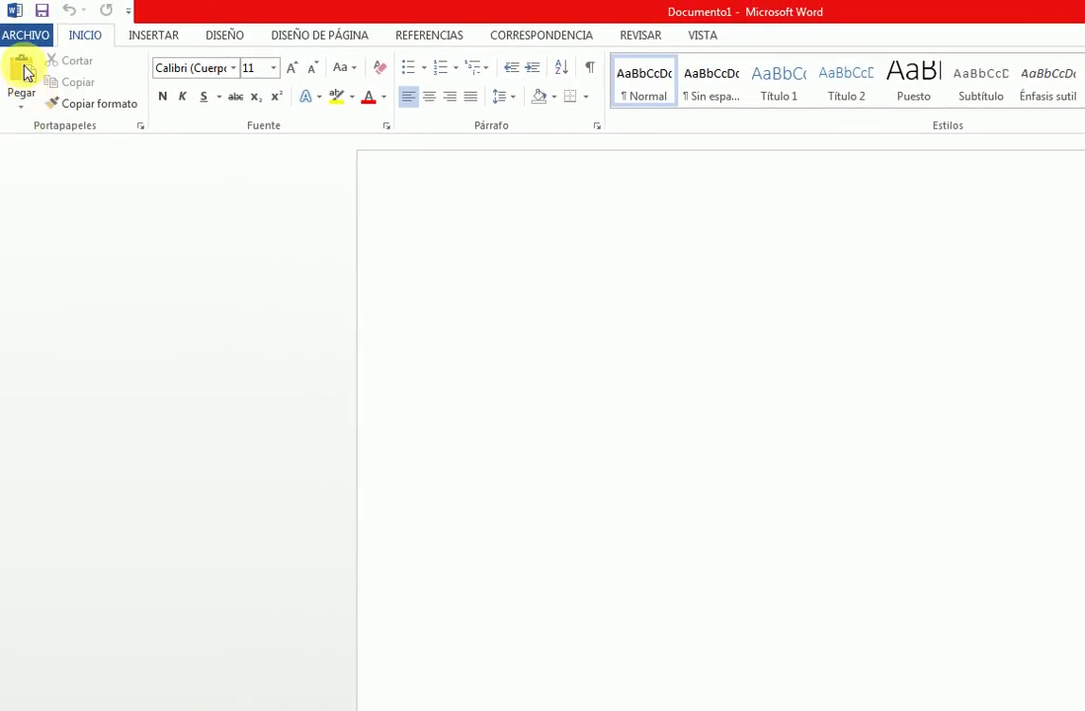
Open the Practice at Home DAT input file from the C:\KENPAVE folder in Word
left_click(40, 38)
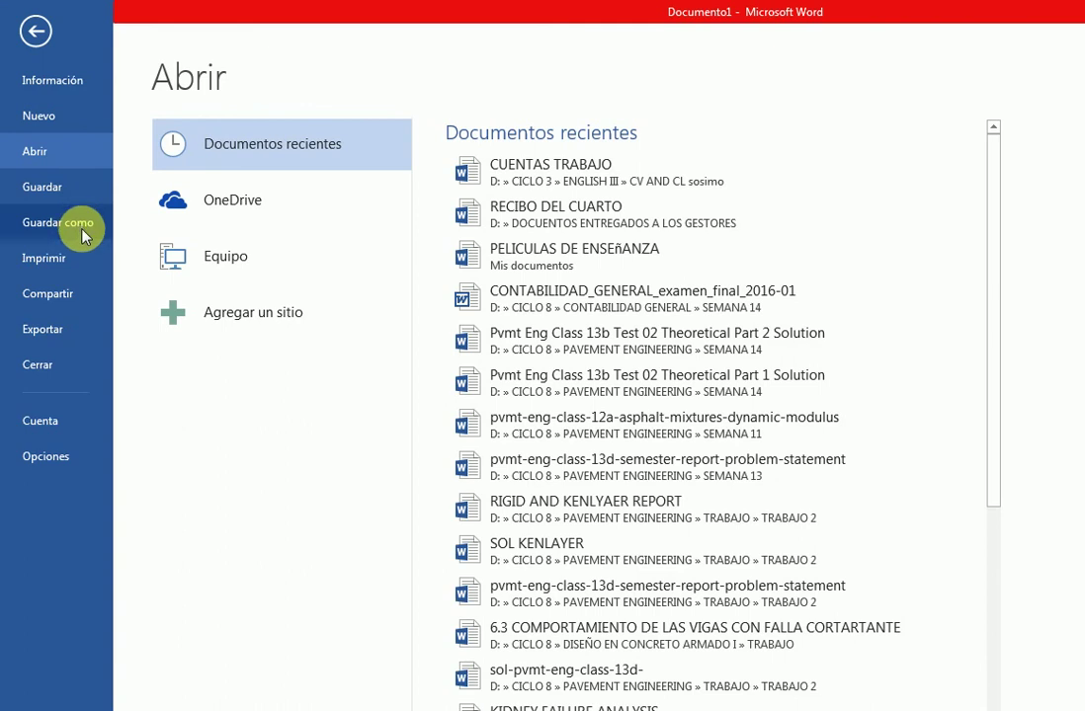
left_click(247, 260)
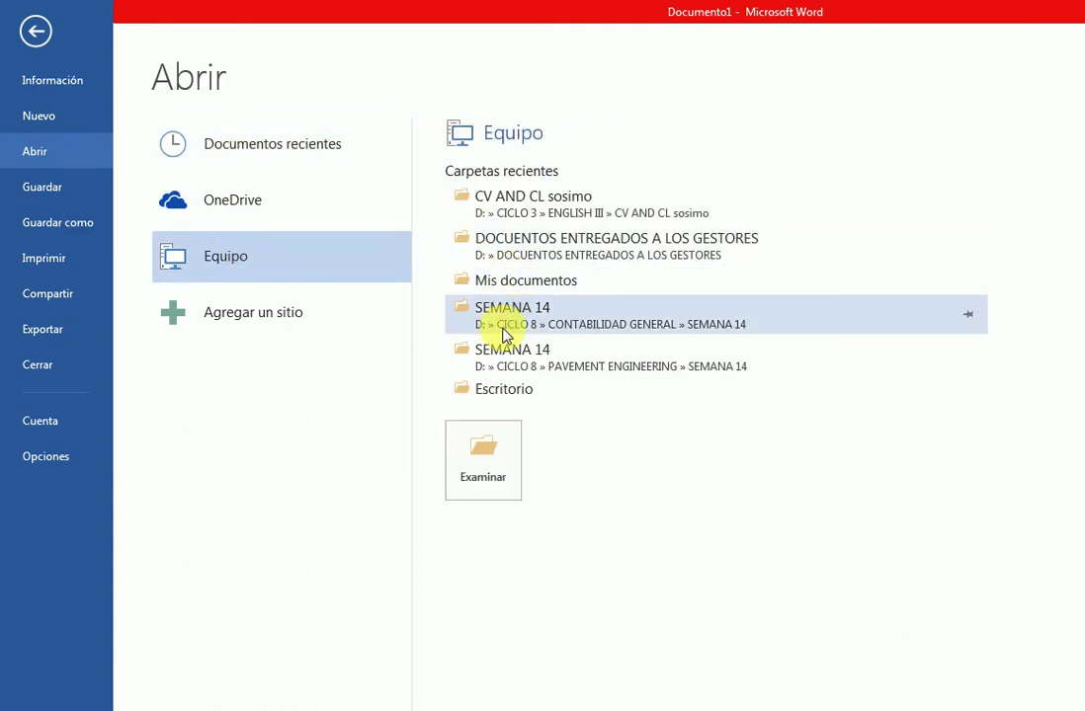
left_click(473, 458)
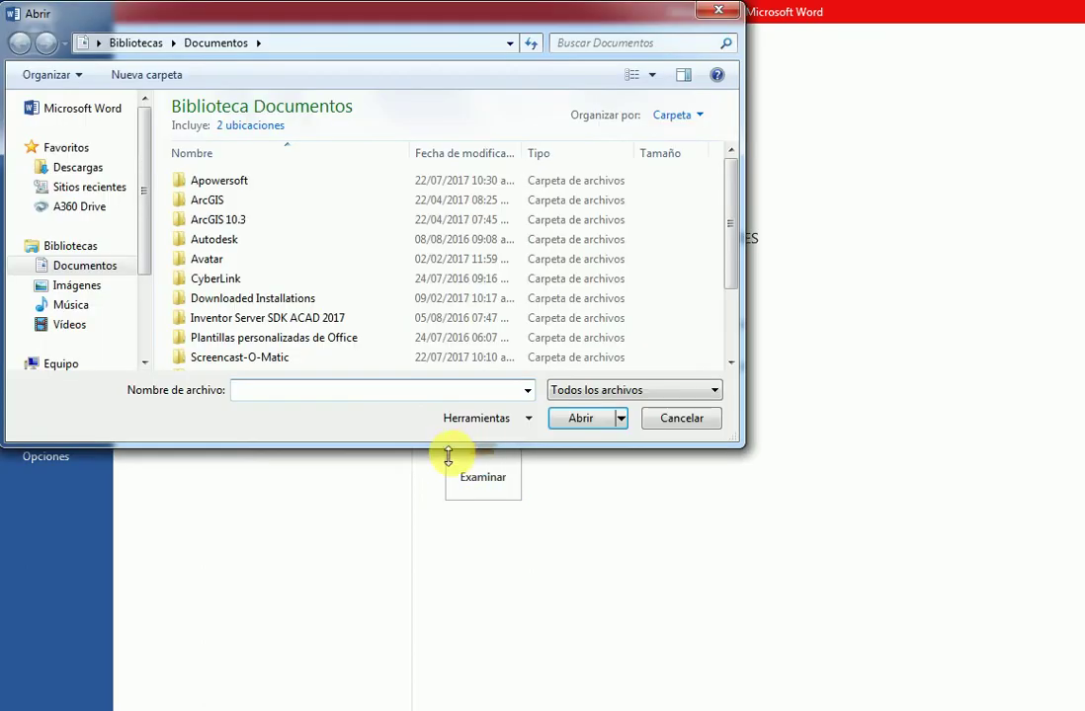
scroll(142, 311, "down", 2)
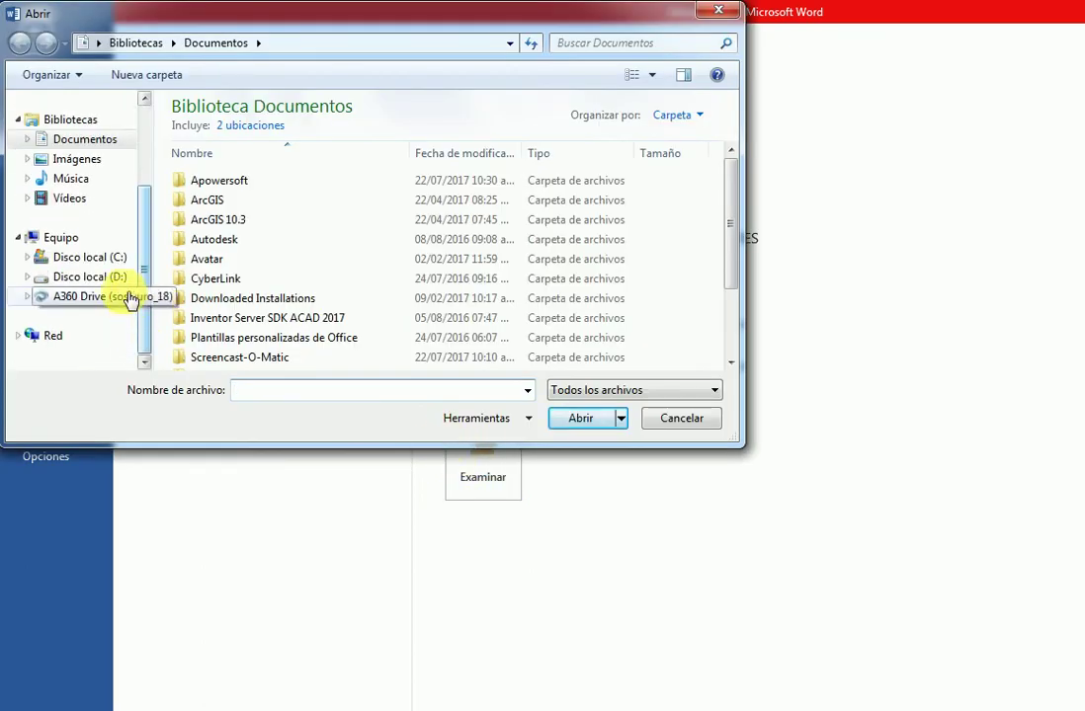
left_click(118, 262)
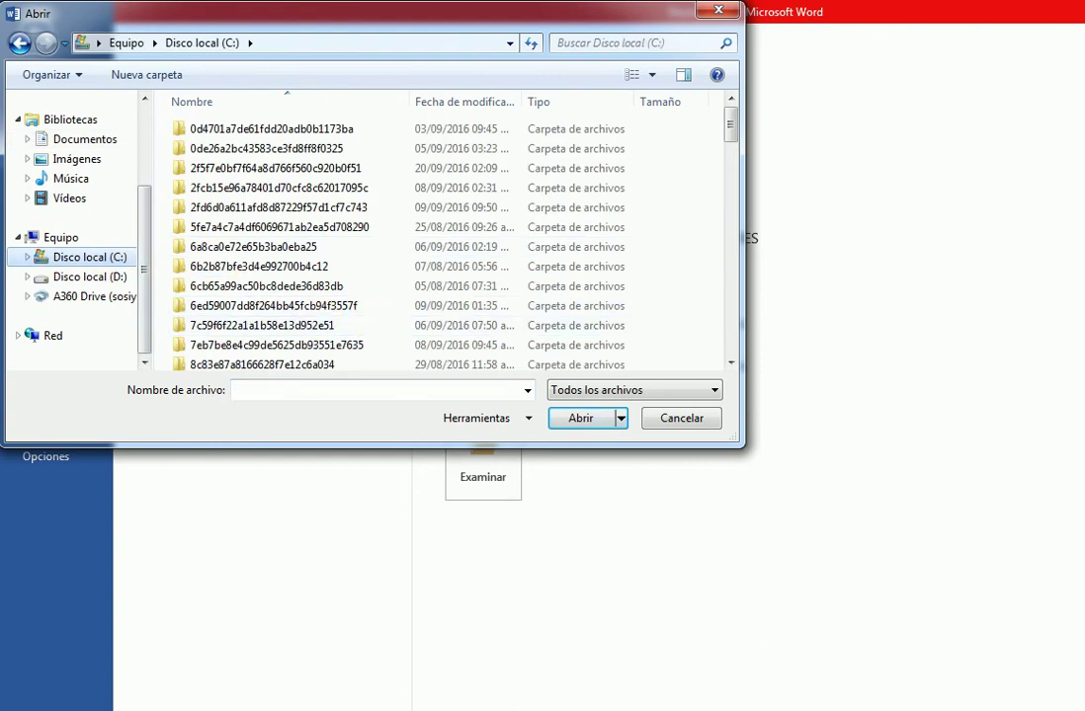
left_click_drag(733, 125, 751, 235)
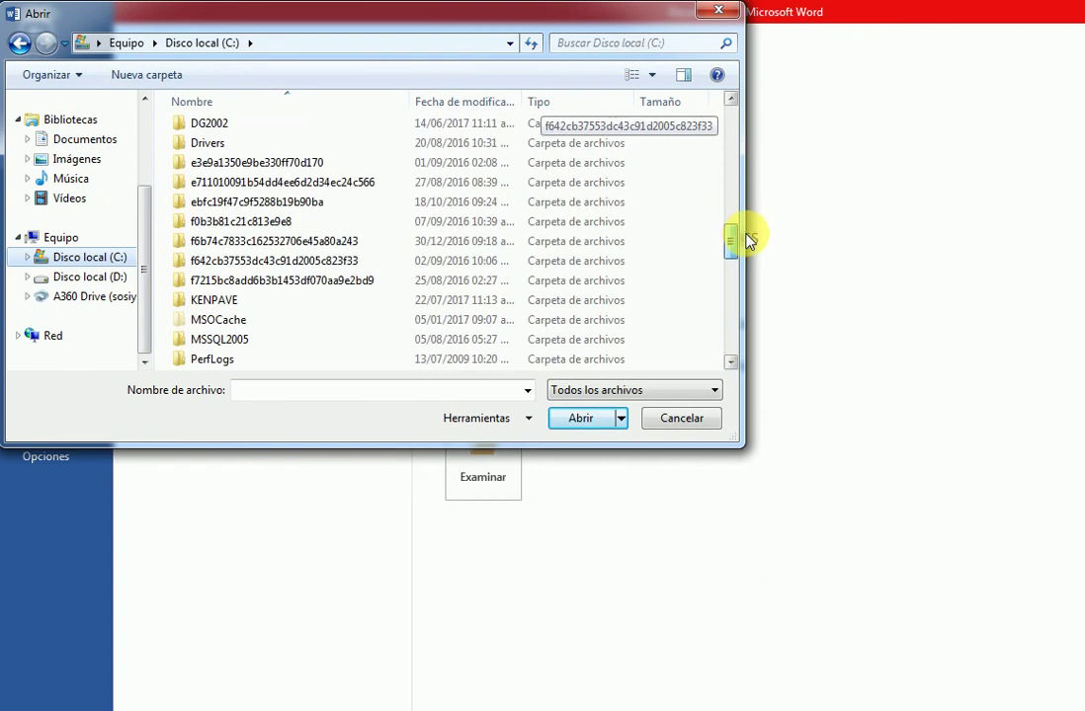
double_click(337, 301)
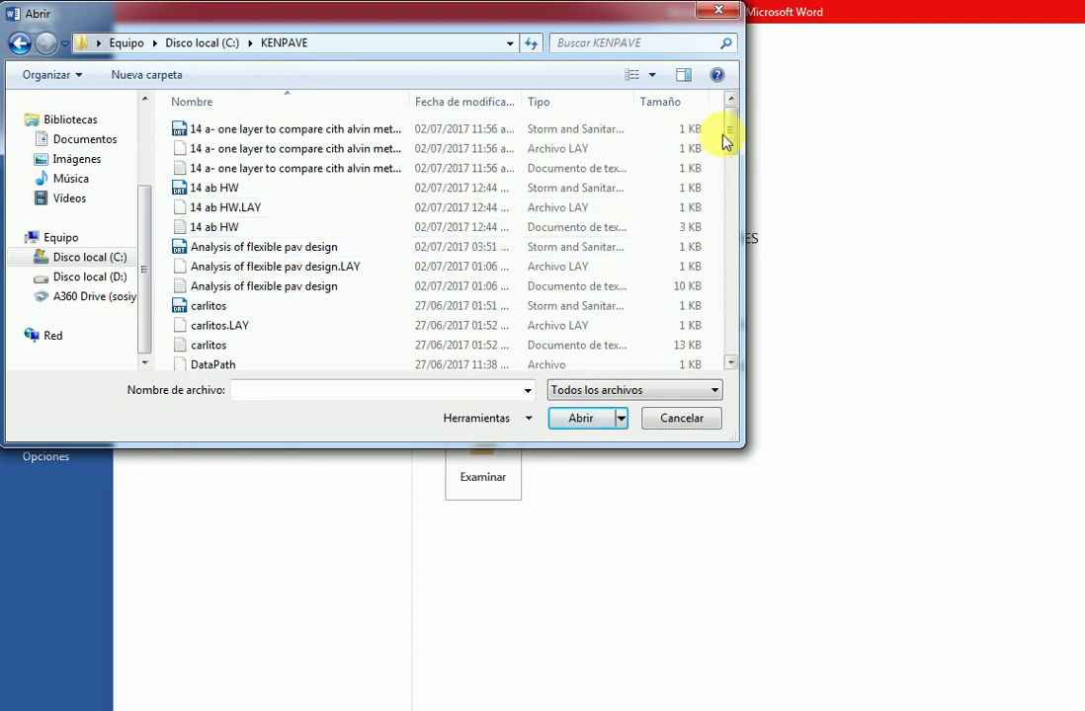
left_click_drag(731, 134, 710, 290)
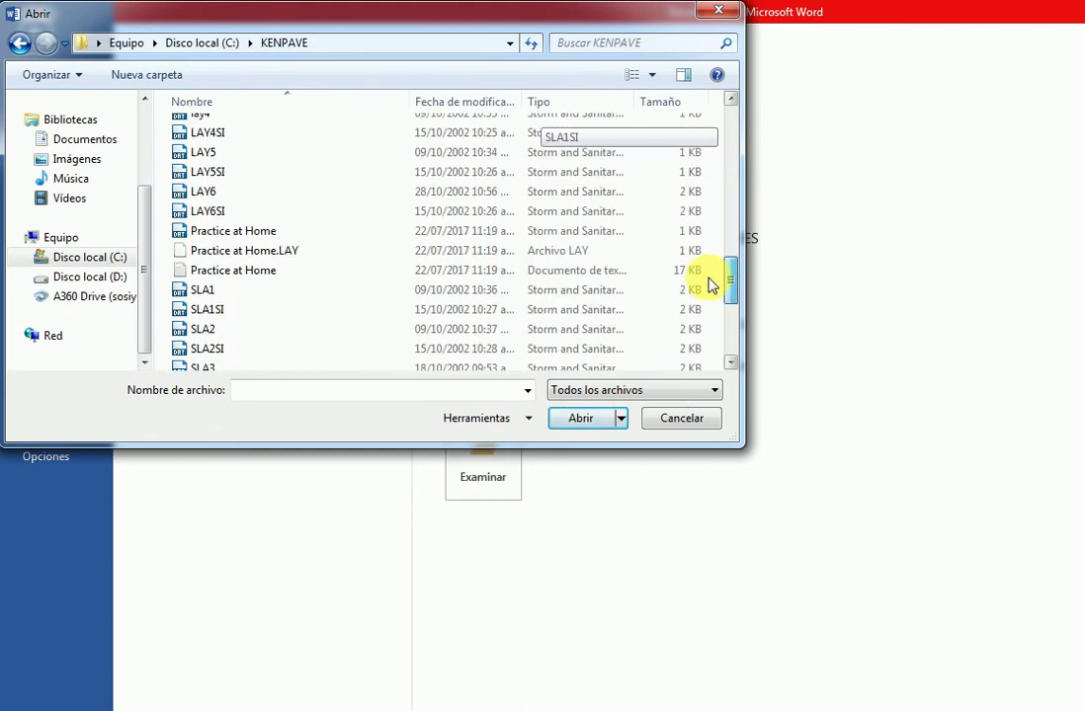
left_click(309, 233)
left_click(574, 425)
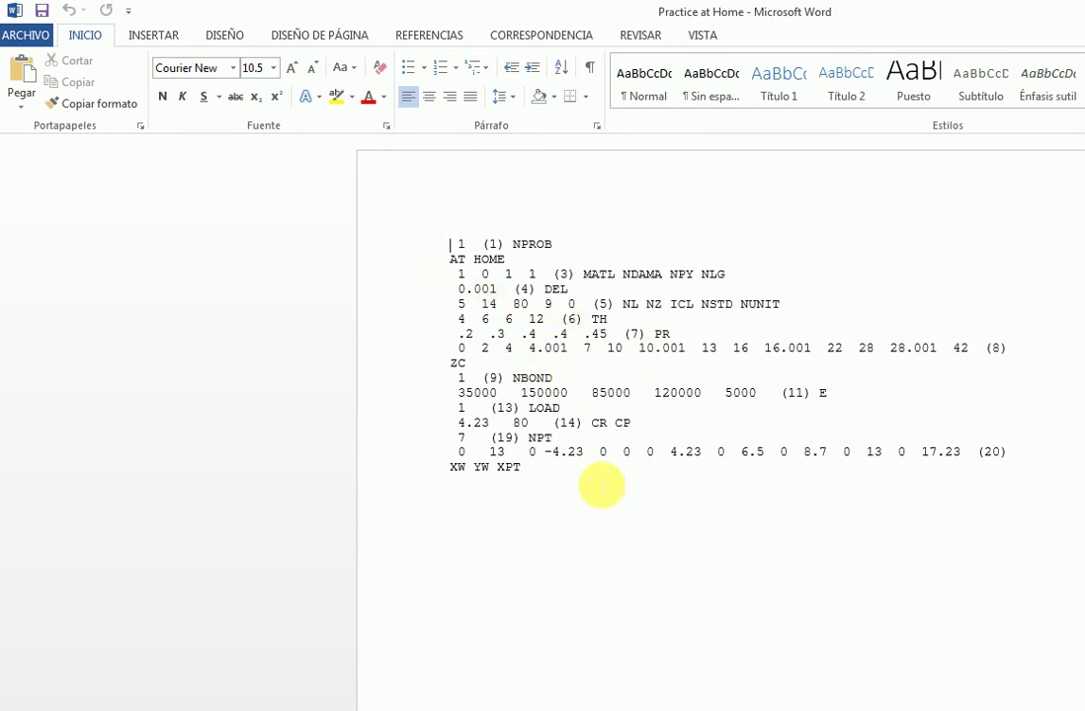
Open the Practice at Home text output file from the C:\KENPAVE folder in Word
left_click(44, 39)
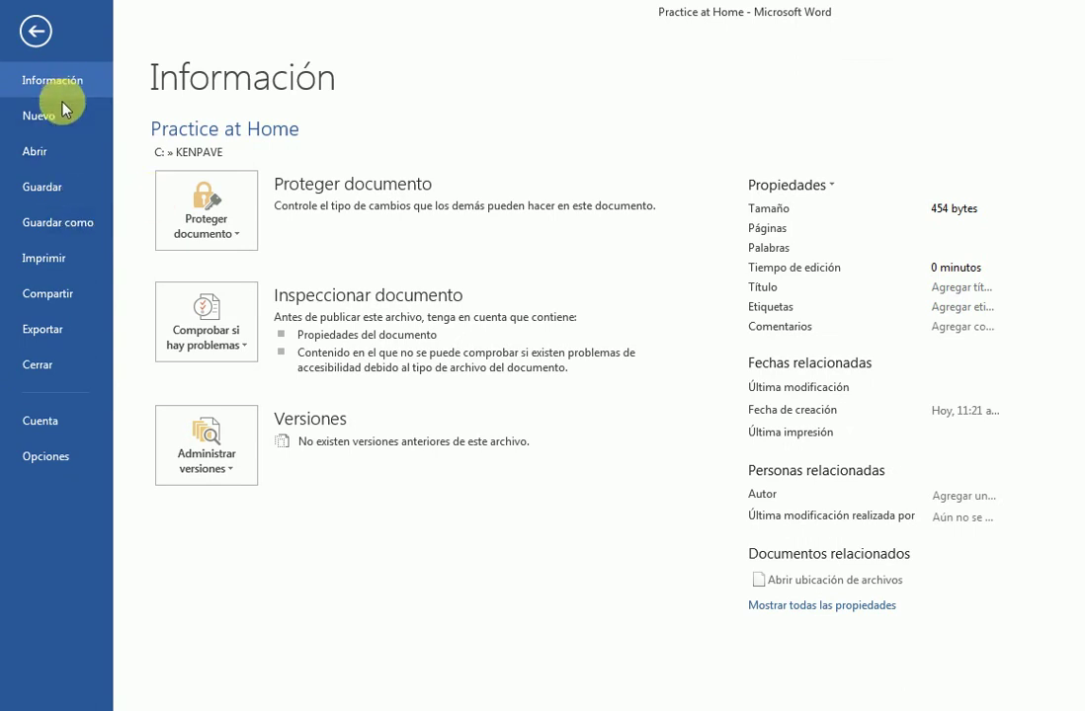
left_click(46, 148)
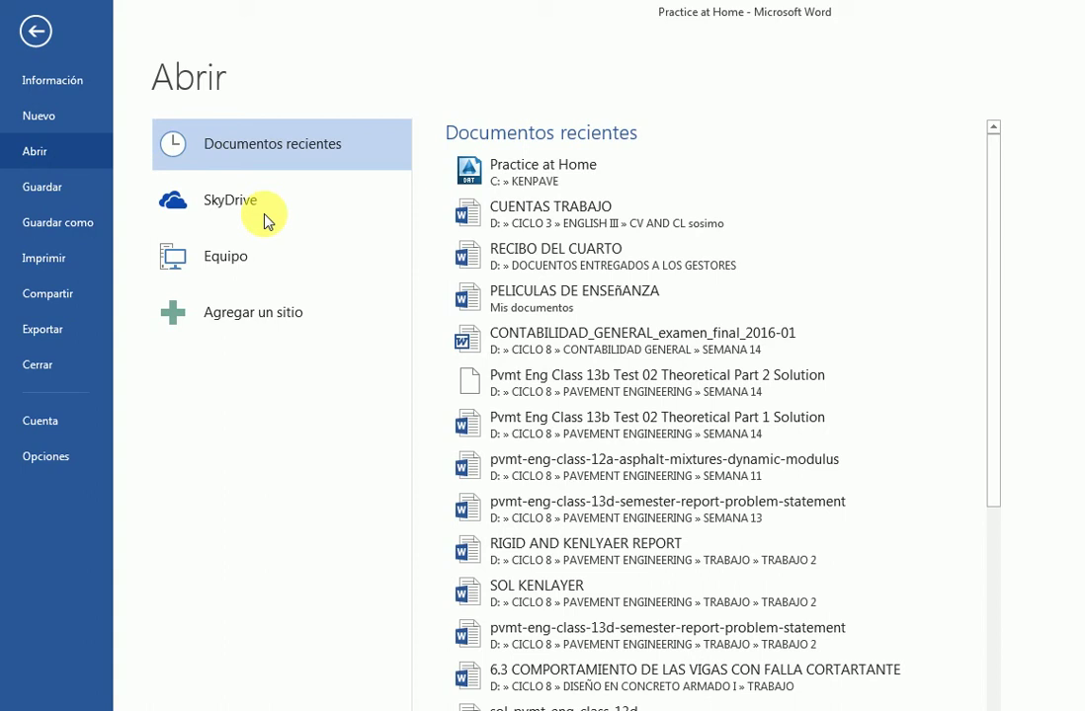
left_click(266, 254)
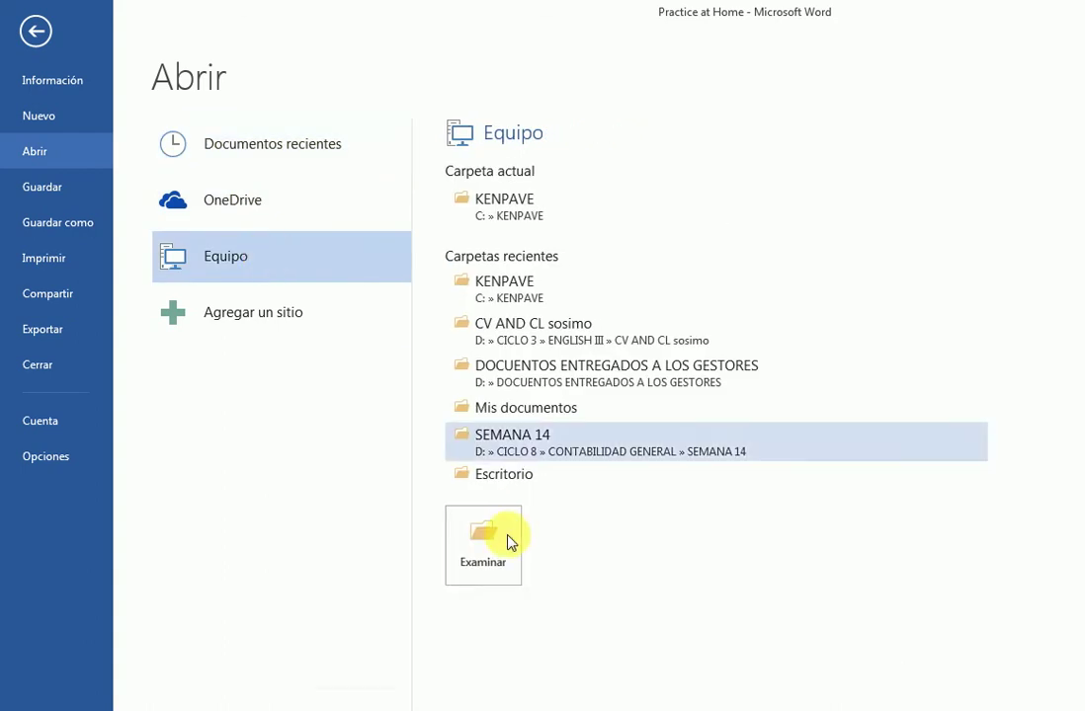
left_click(523, 296)
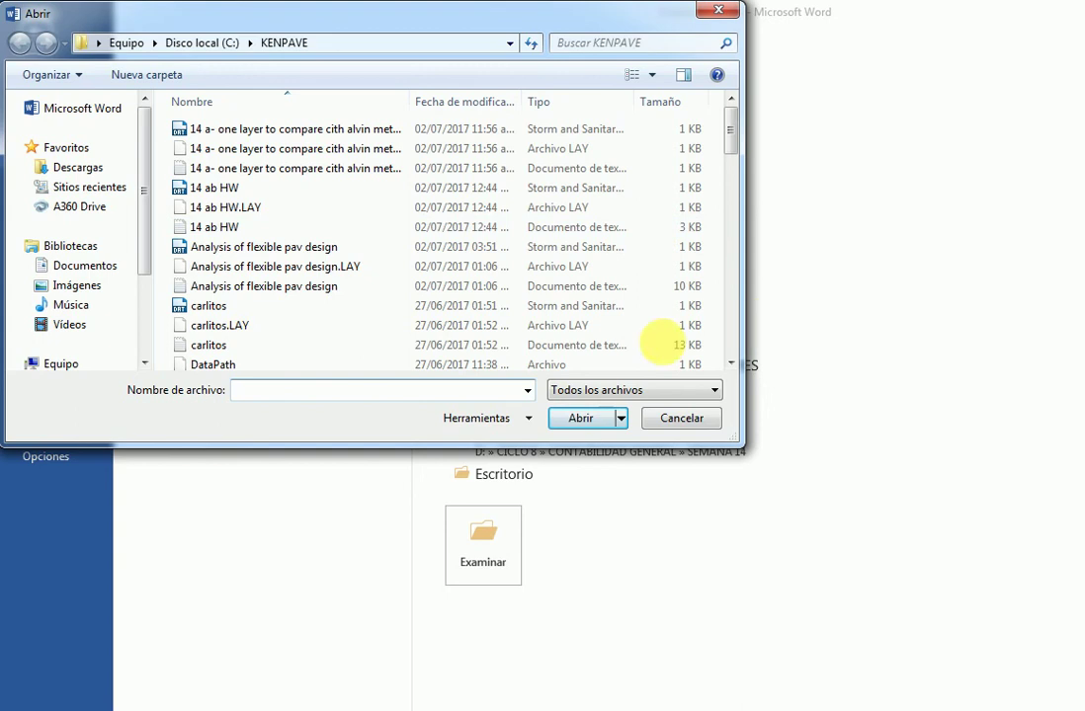
left_click_drag(734, 136, 749, 307)
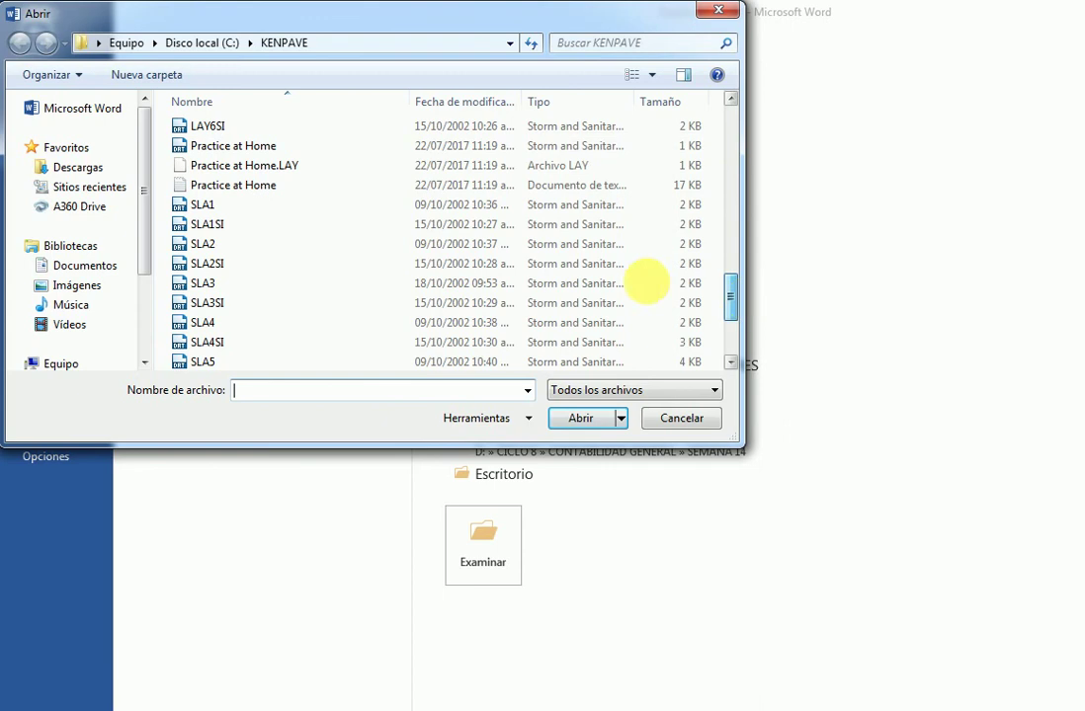
left_click(252, 186)
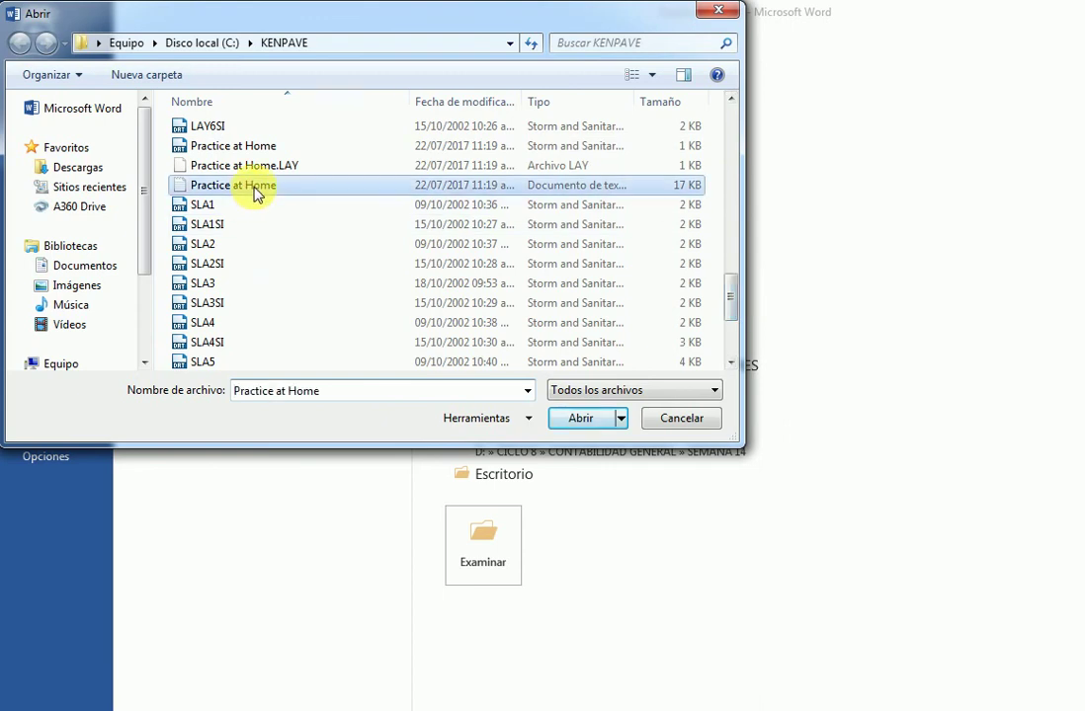
left_click(583, 419)
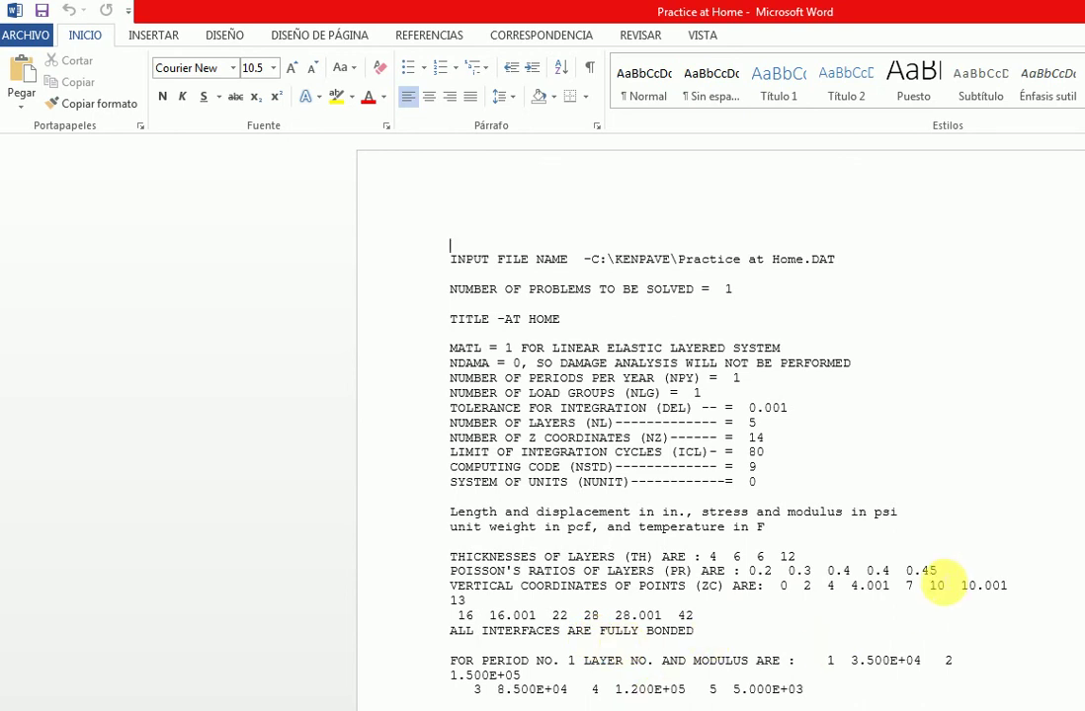
Examine the output file's echoed input data, from the layer properties and load group to the response points and results header
scroll(944, 583, "down", 7)
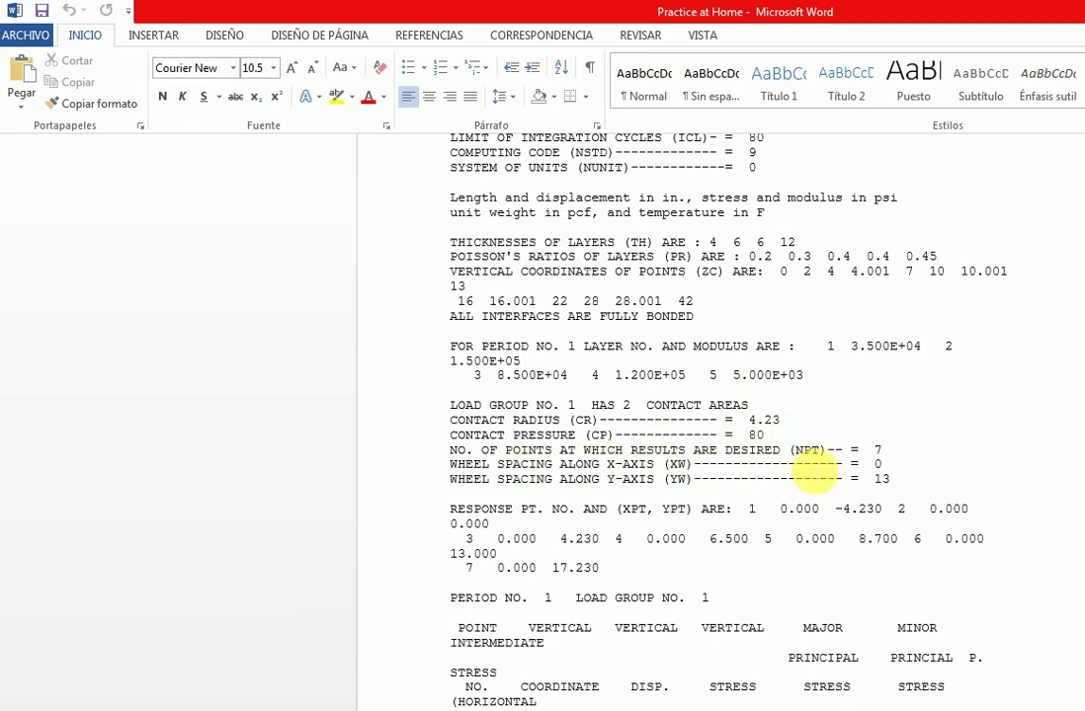
scroll(813, 473, "up", 1)
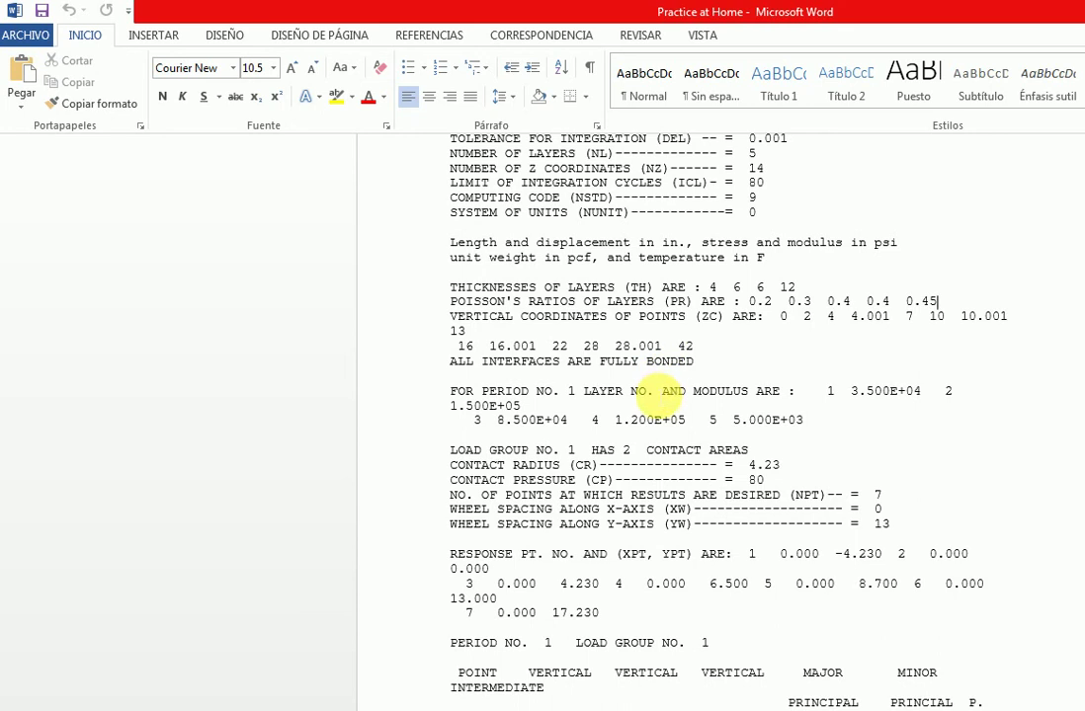
scroll(722, 481, "up", 4)
scroll(726, 452, "down", 2)
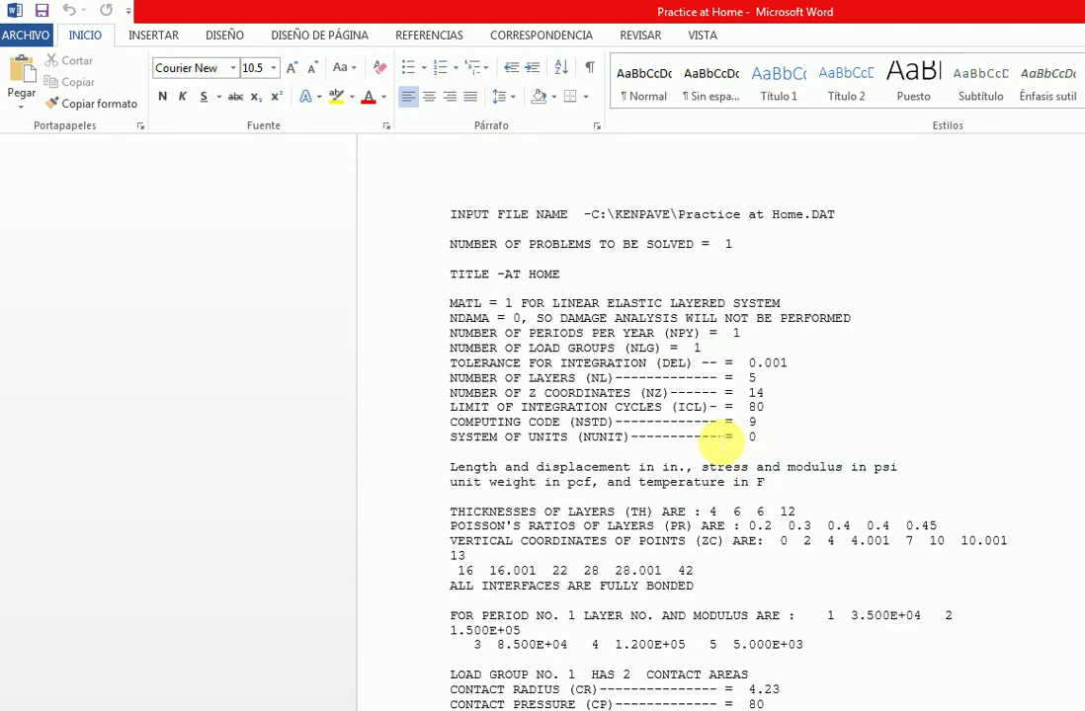
scroll(714, 425, "up", 1)
scroll(781, 429, "down", 2)
scroll(741, 415, "up", 2)
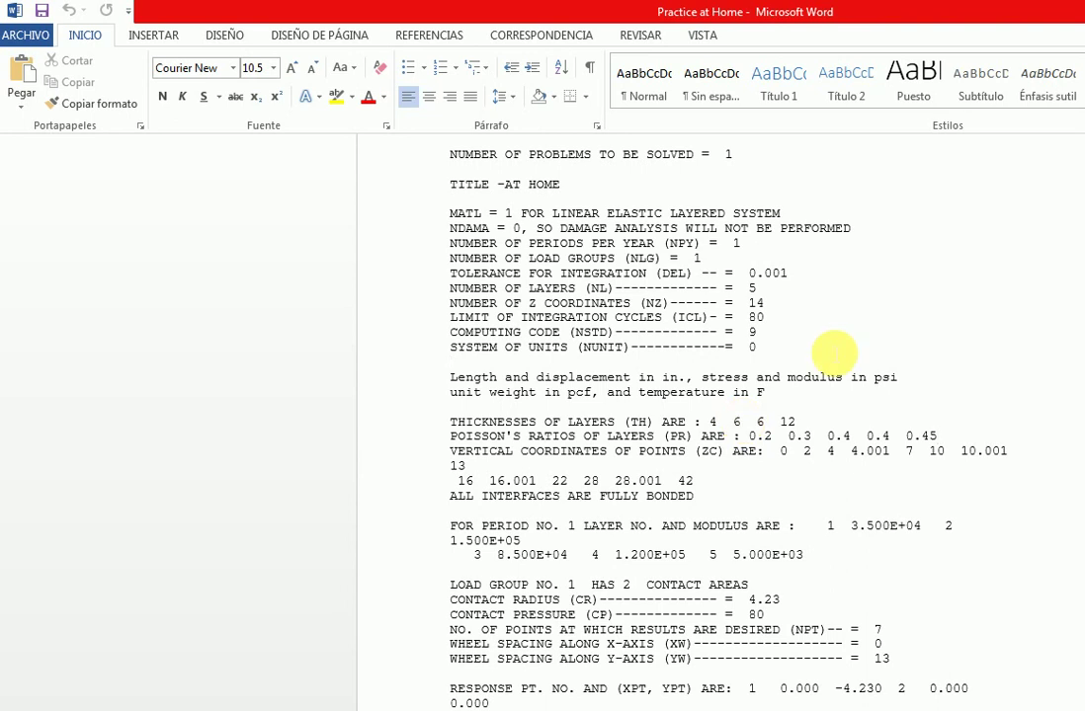
scroll(835, 353, "down", 12)
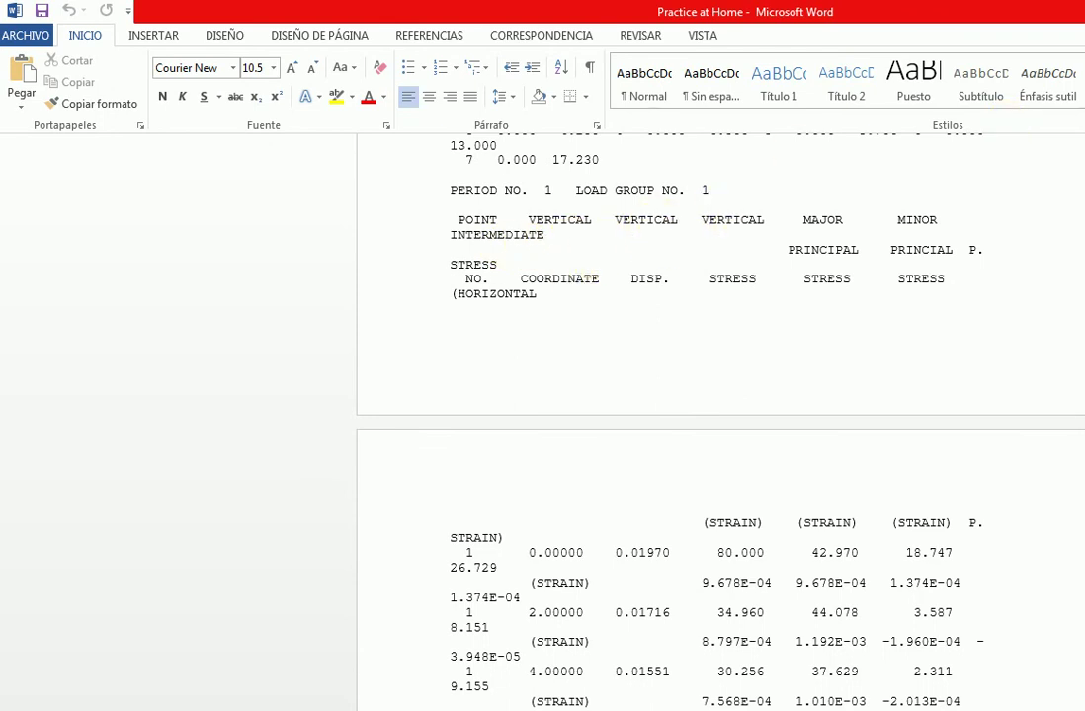
Set the font size of the whole output document to 9 so the result columns fit on single lines
key("ctrl+a")
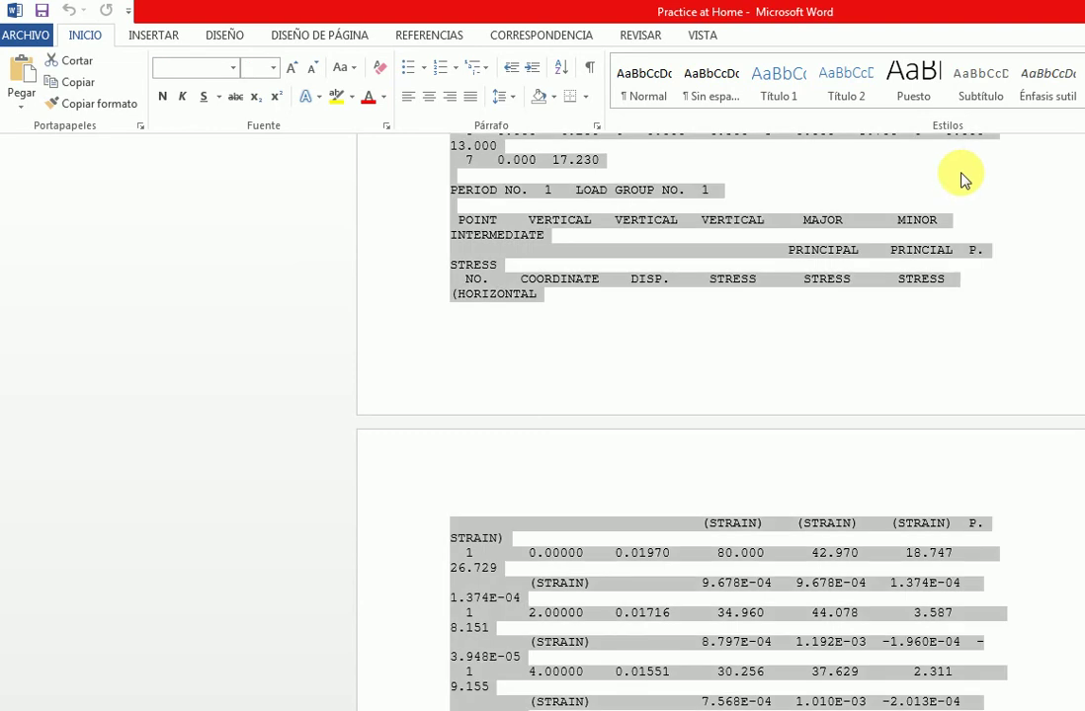
left_click(273, 68)
left_click(255, 110)
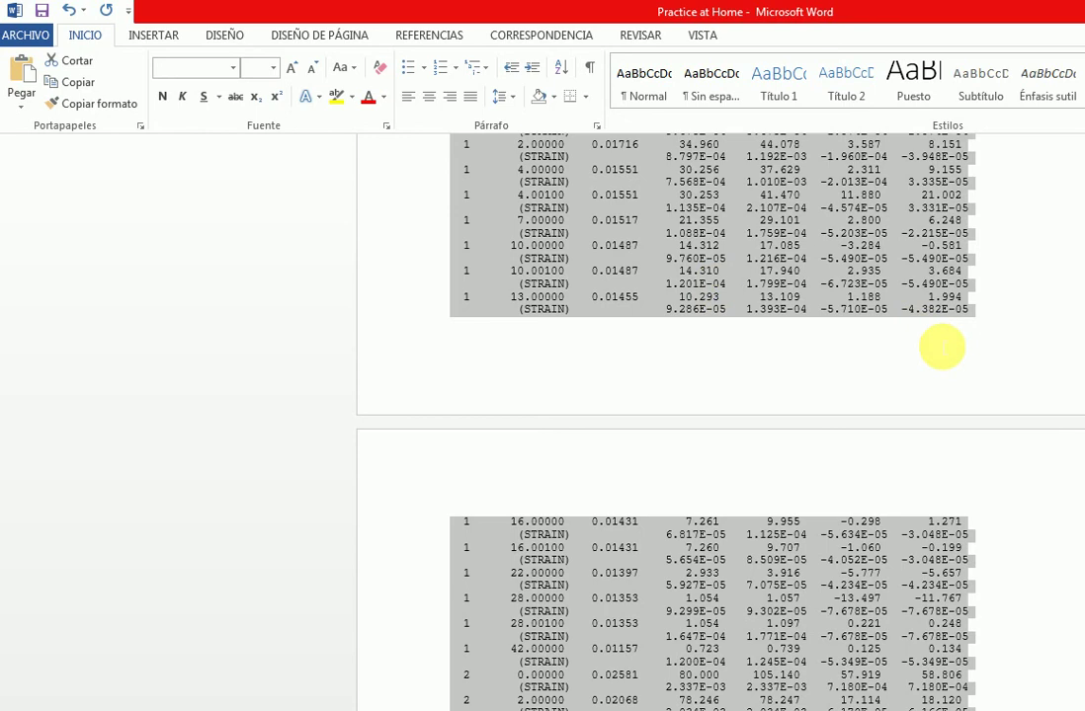
left_click(1028, 307)
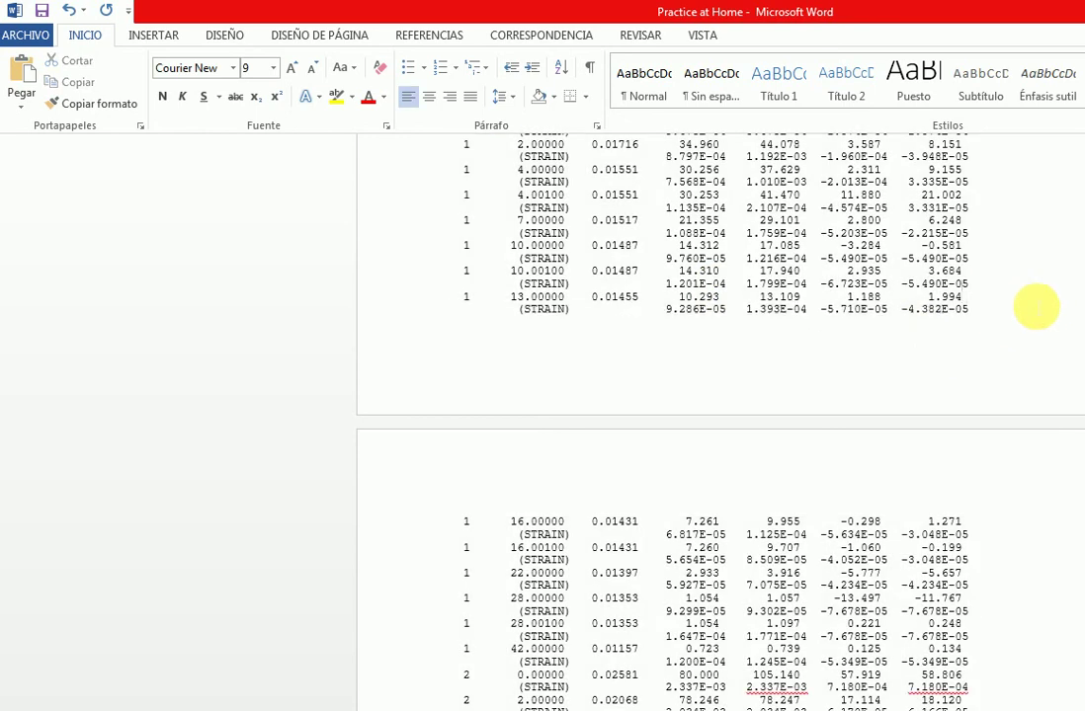
scroll(1035, 307, "up", 7)
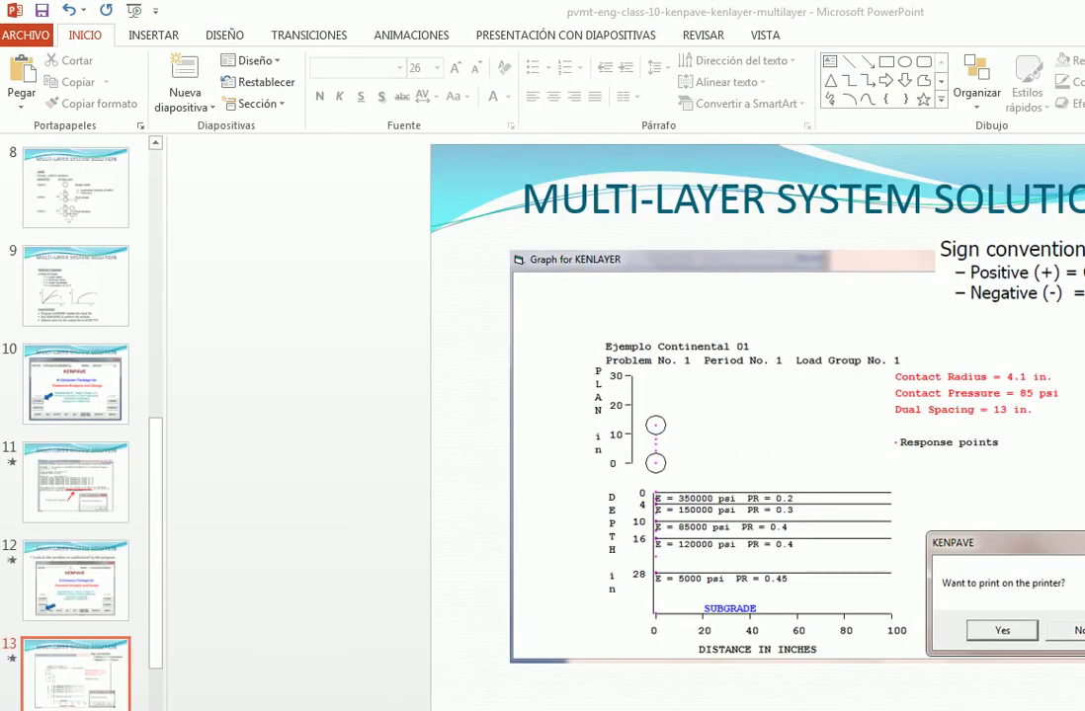
Switch to the PowerPoint class presentation and go back to the Pavement Engineering slide with the wheel deflection and strain diagram
left_click(484, 709)
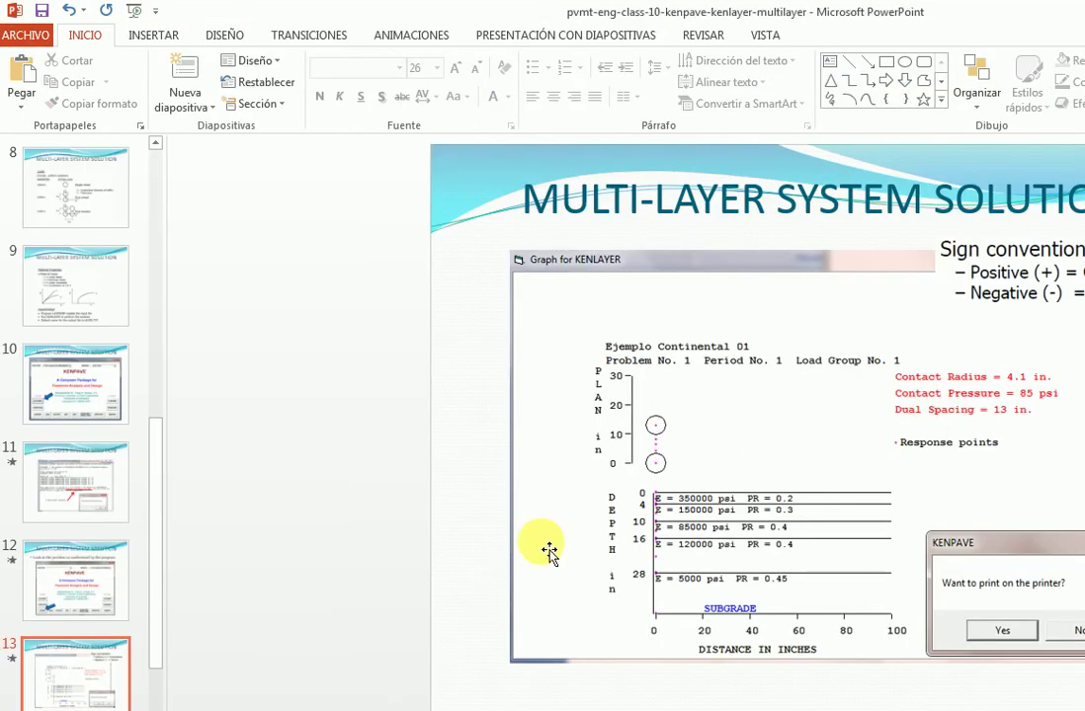
key("Page_Up")
key("Page_Up")
key("Page_Up")
key("Page_Up")
key("Page_Up")
key("Page_Up")
key("Page_Up")
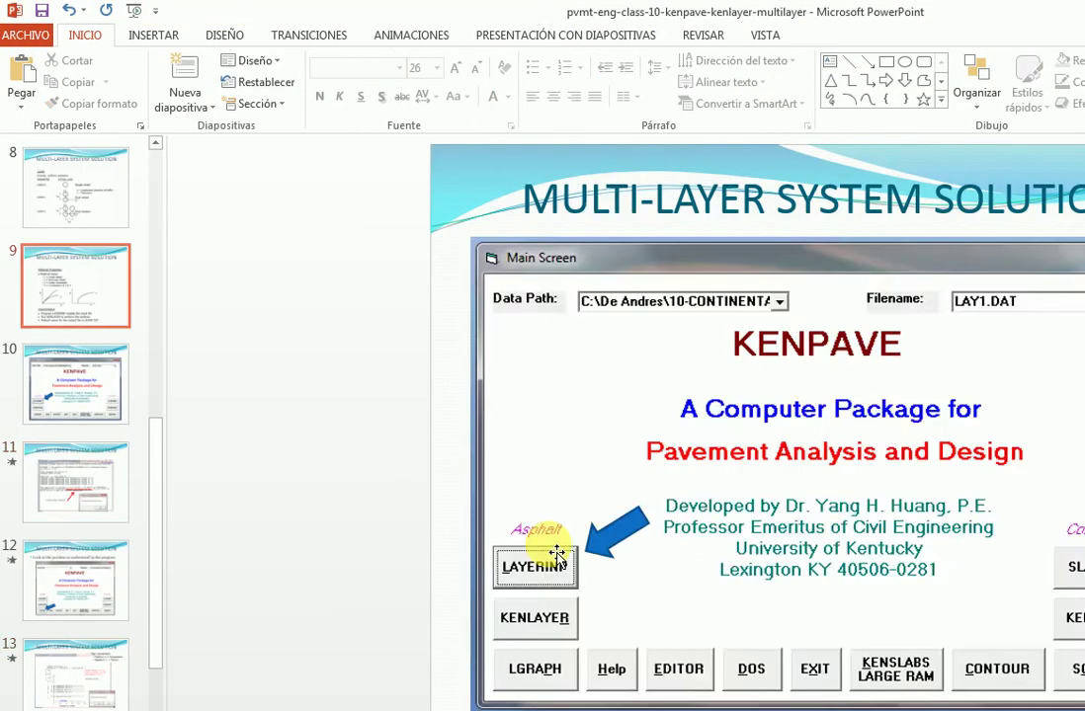
key("Page_Up")
key("Page_Up")
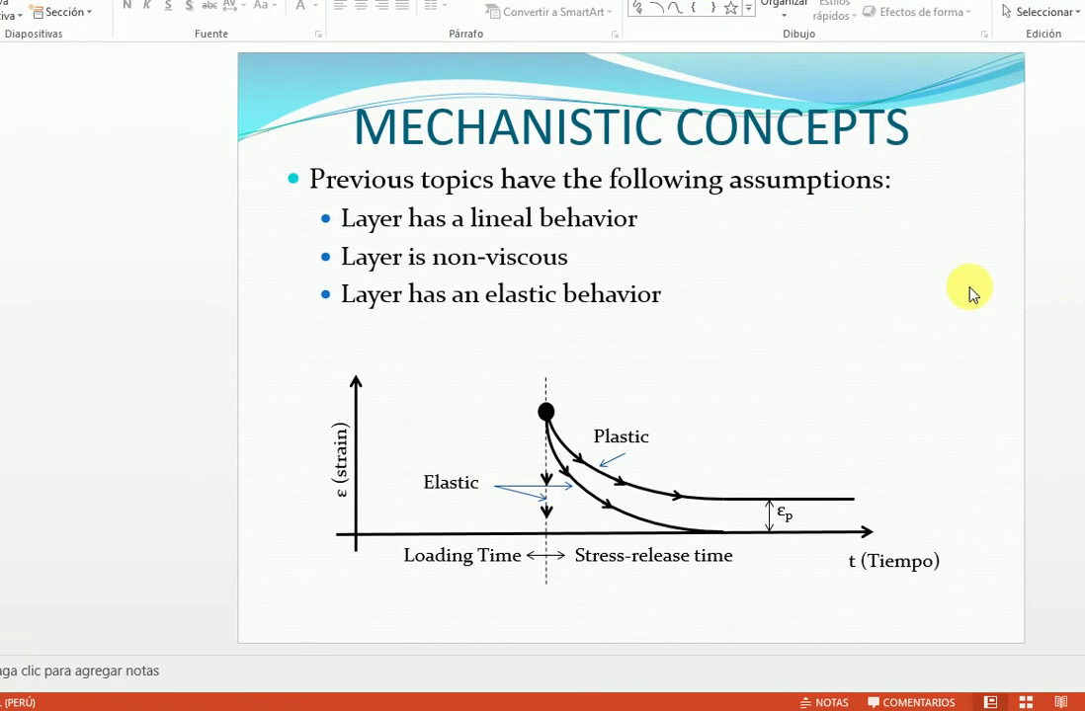
key("Page_Up")
key("Page_Up")
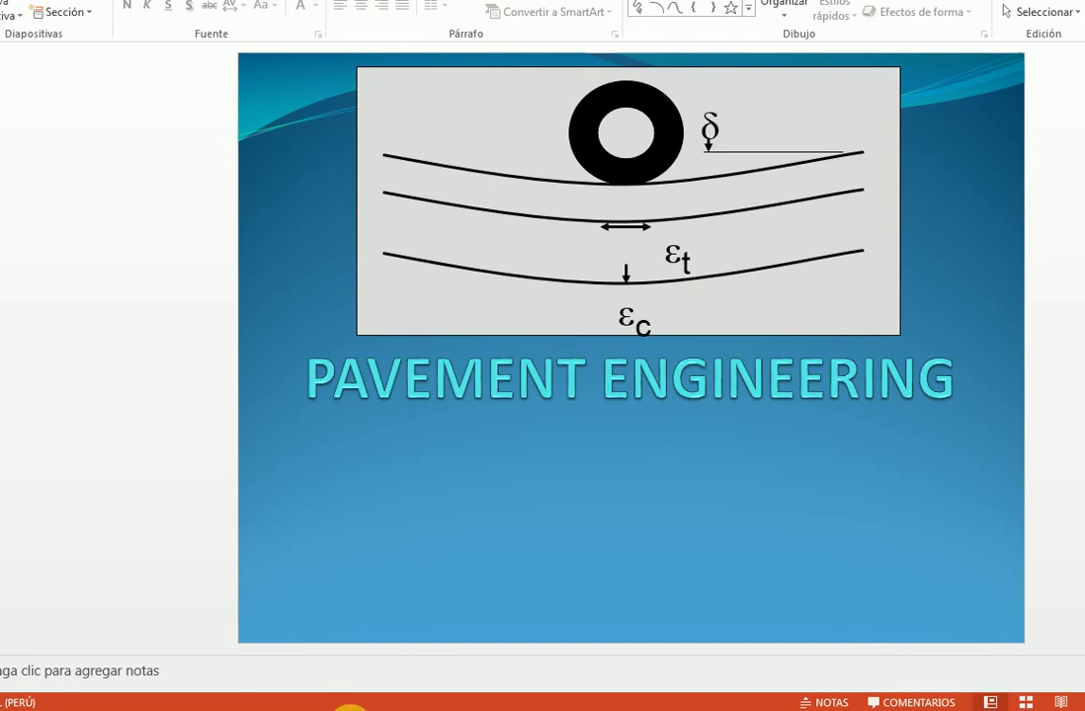
Switch to the Word output document and examine the stress and strain results for response points 1 and 2
mouse_move(351, 707)
left_click(412, 673)
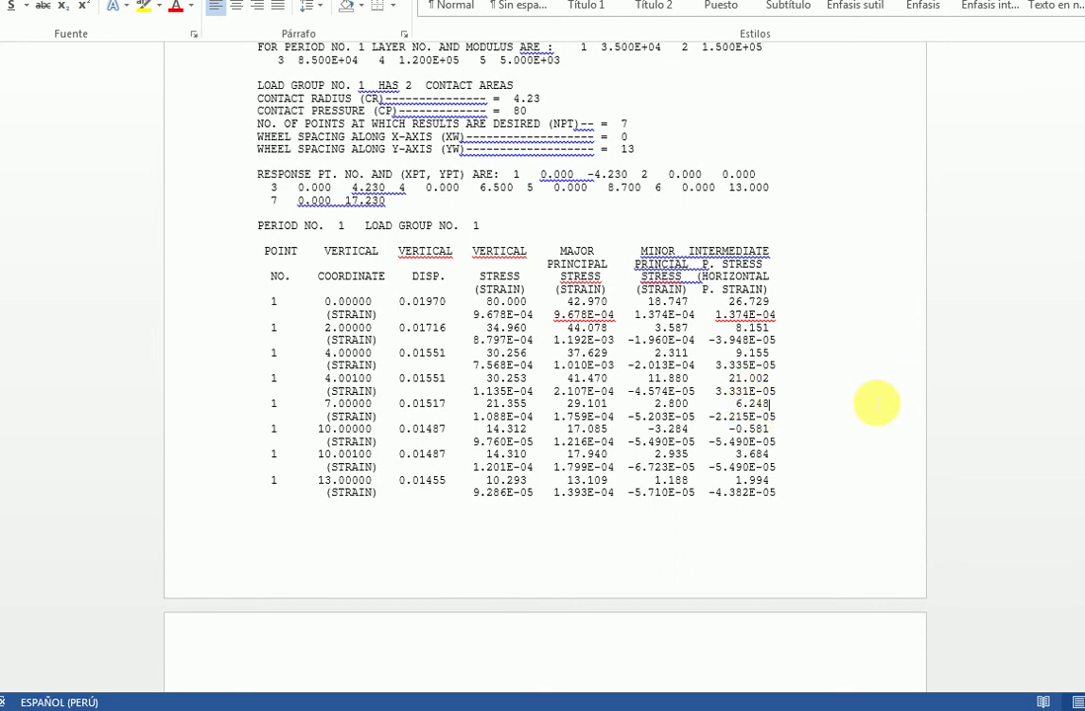
scroll(544, 366, "down", 8)
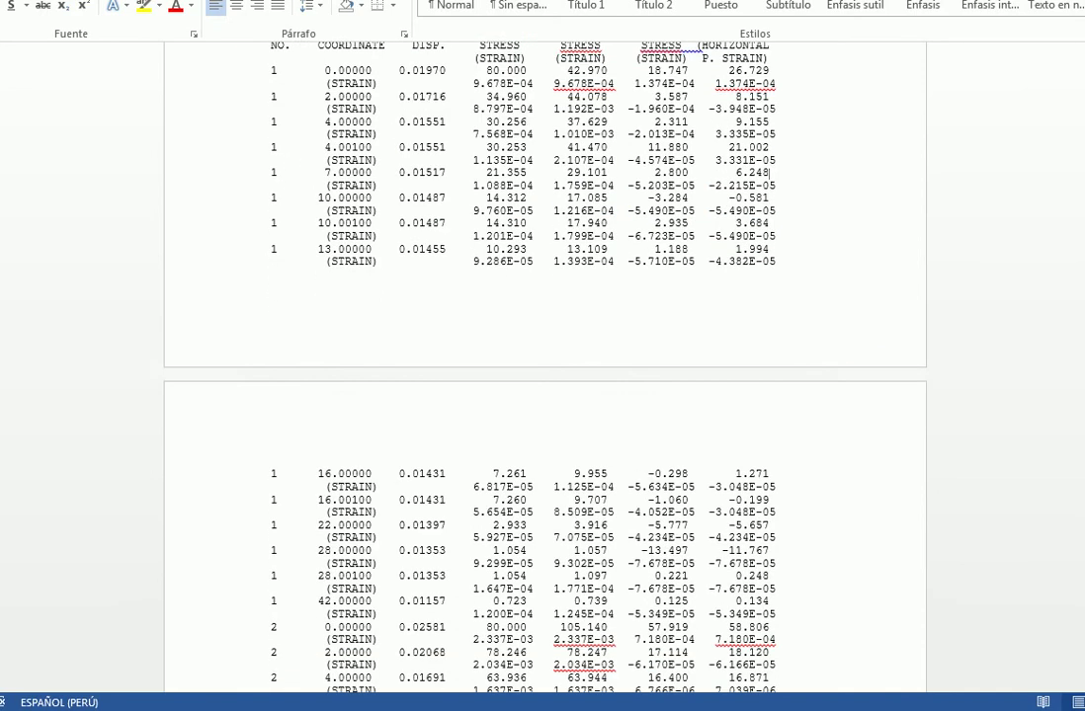
scroll(543, 366, "down", 1)
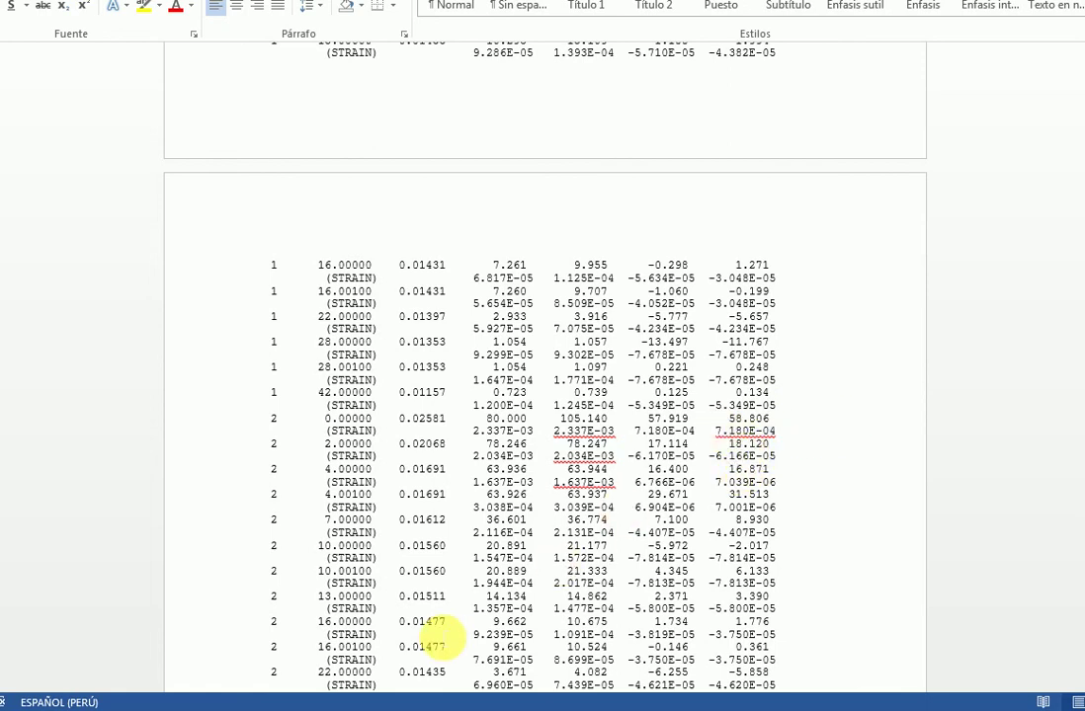
Consult the strain diagram slide in PowerPoint, then review the point 1 results table in the Word output document again
mouse_move(293, 708)
left_click(294, 632)
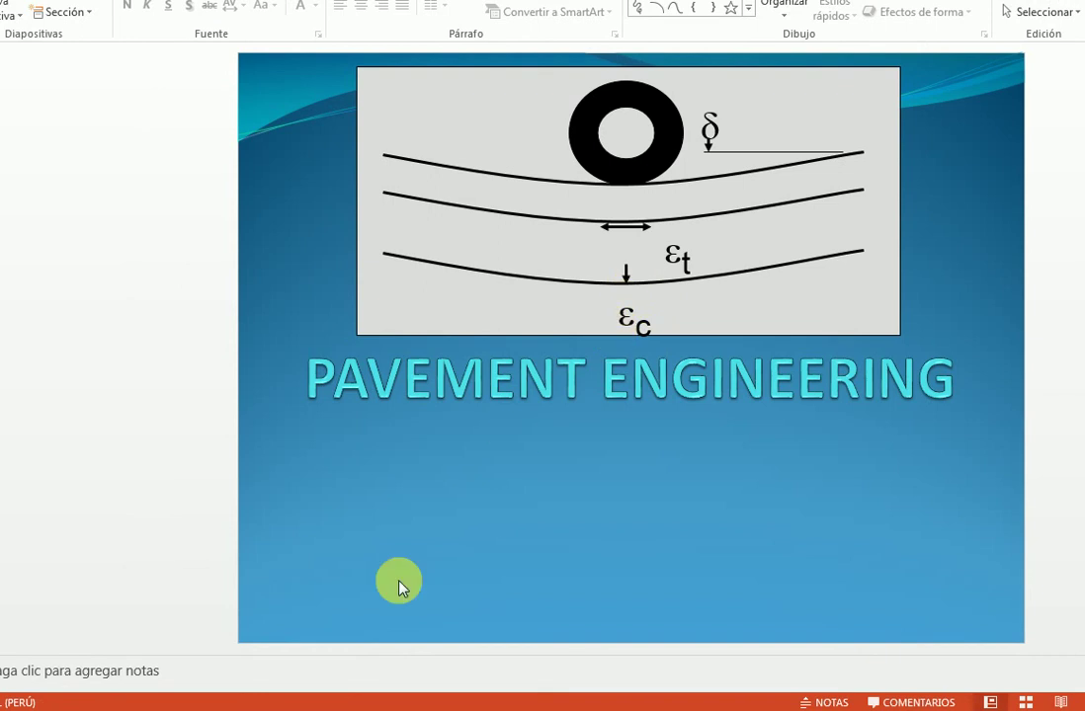
mouse_move(353, 707)
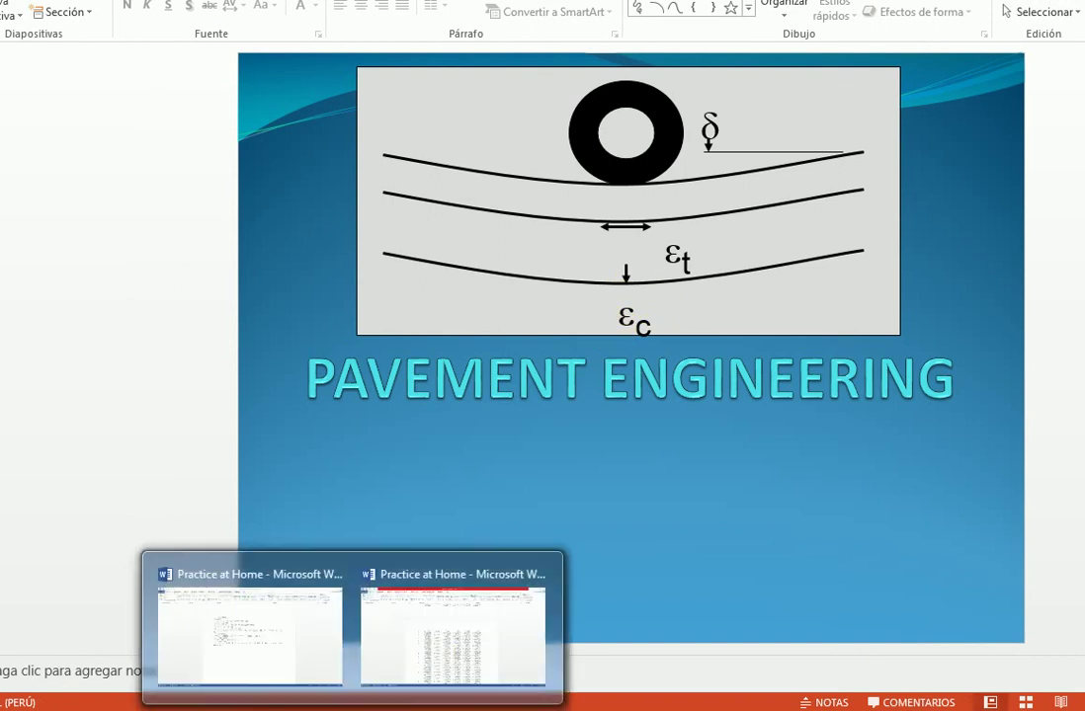
left_click(439, 664)
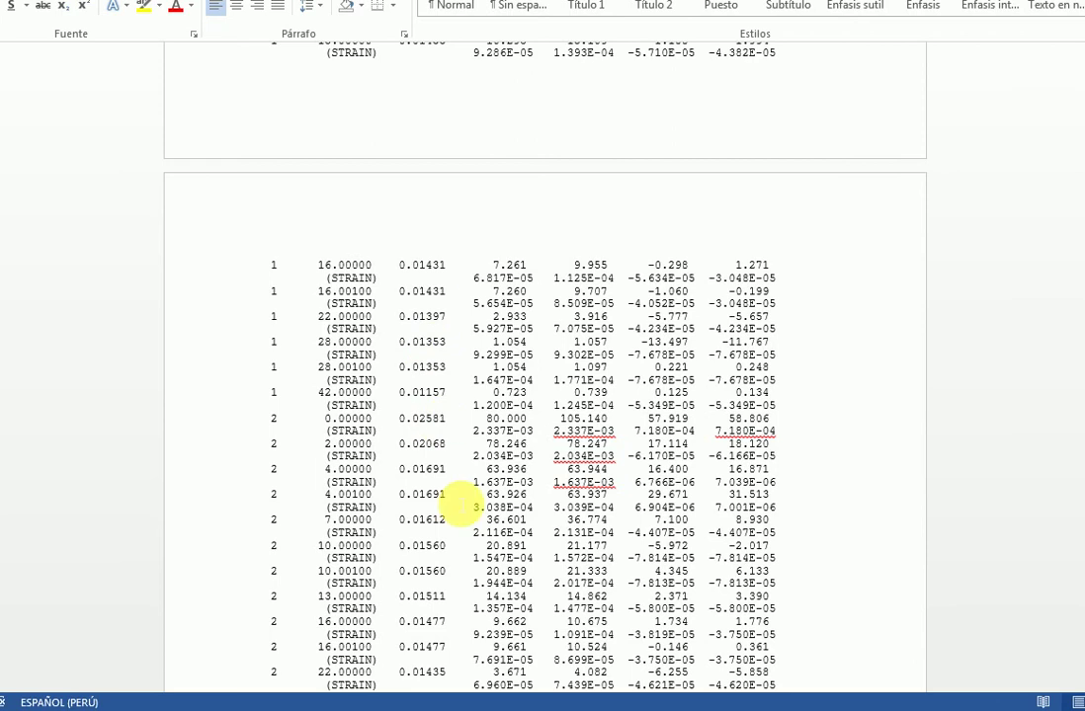
scroll(543, 366, "up", 10)
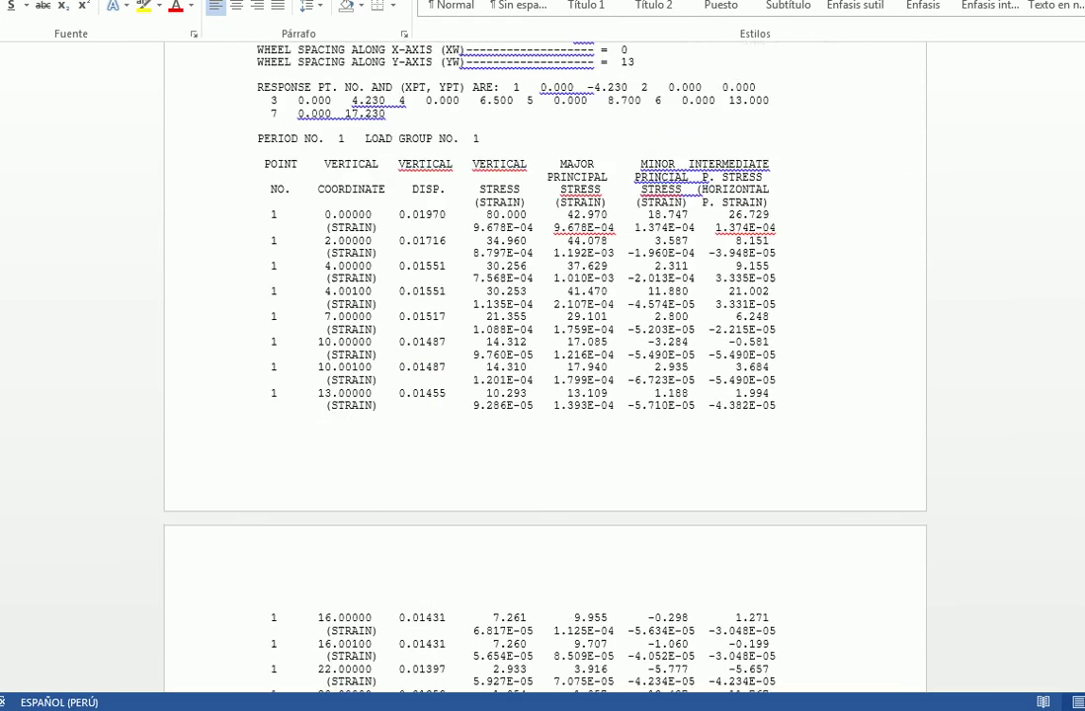
scroll(544, 365, "down", 3)
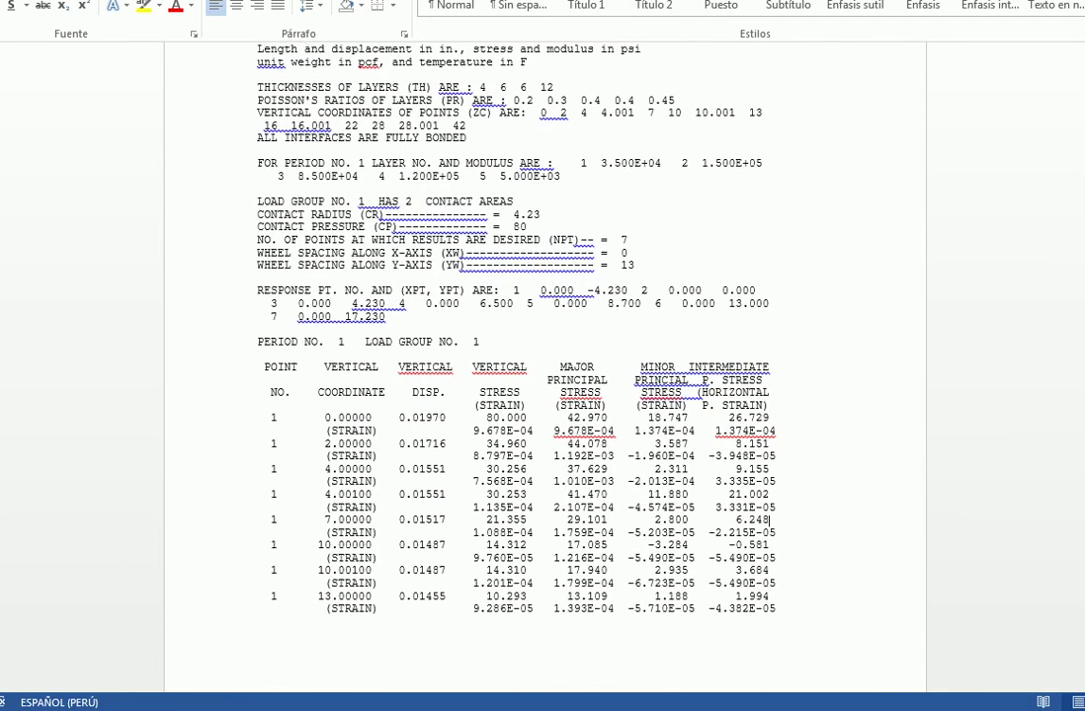
scroll(543, 365, "down", 1)
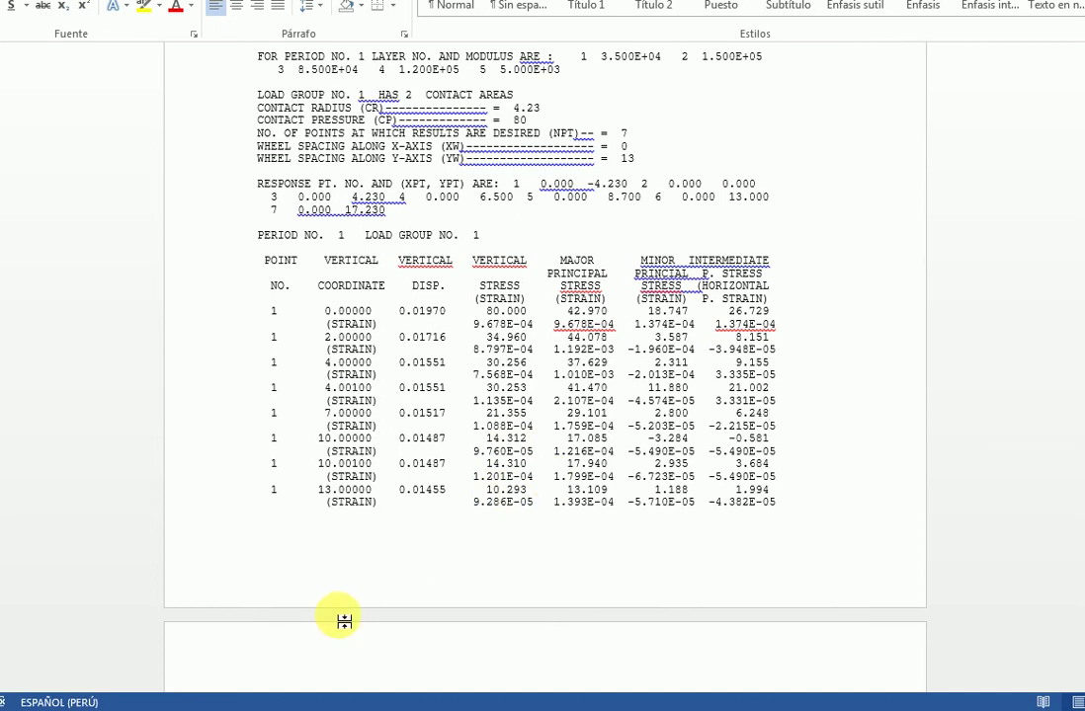
Switch to PowerPoint and browse to the multi-layer solution slide showing the KENLAYER graph and the sign convention
mouse_move(283, 708)
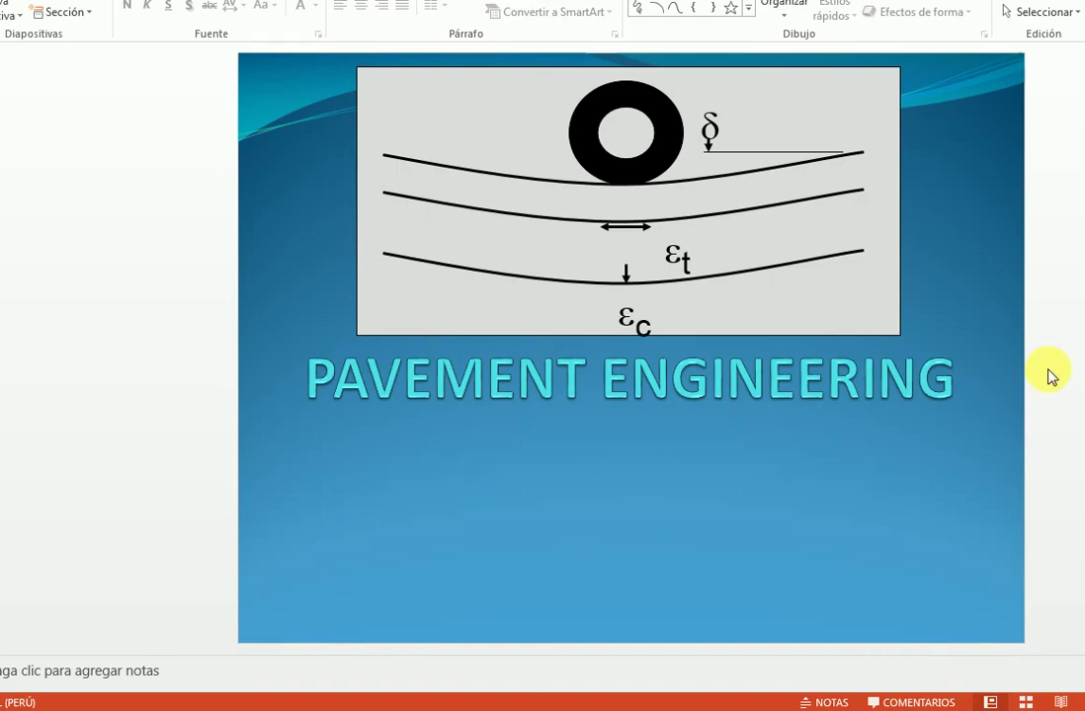
scroll(1050, 375, "down", 4)
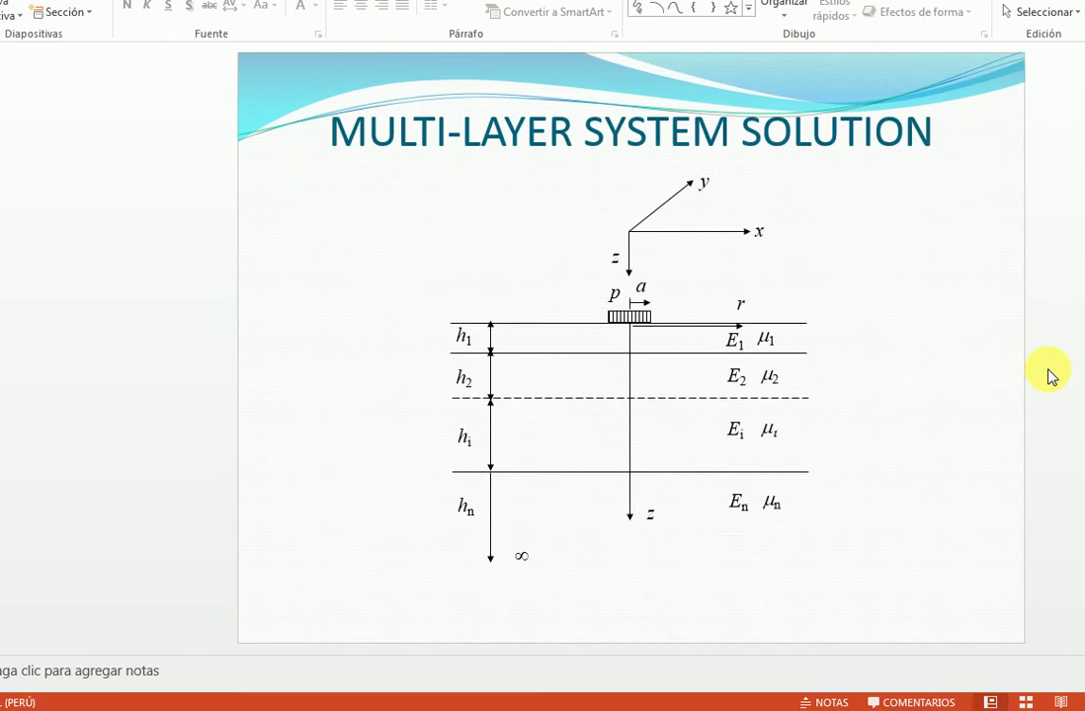
scroll(1050, 375, "down", 2)
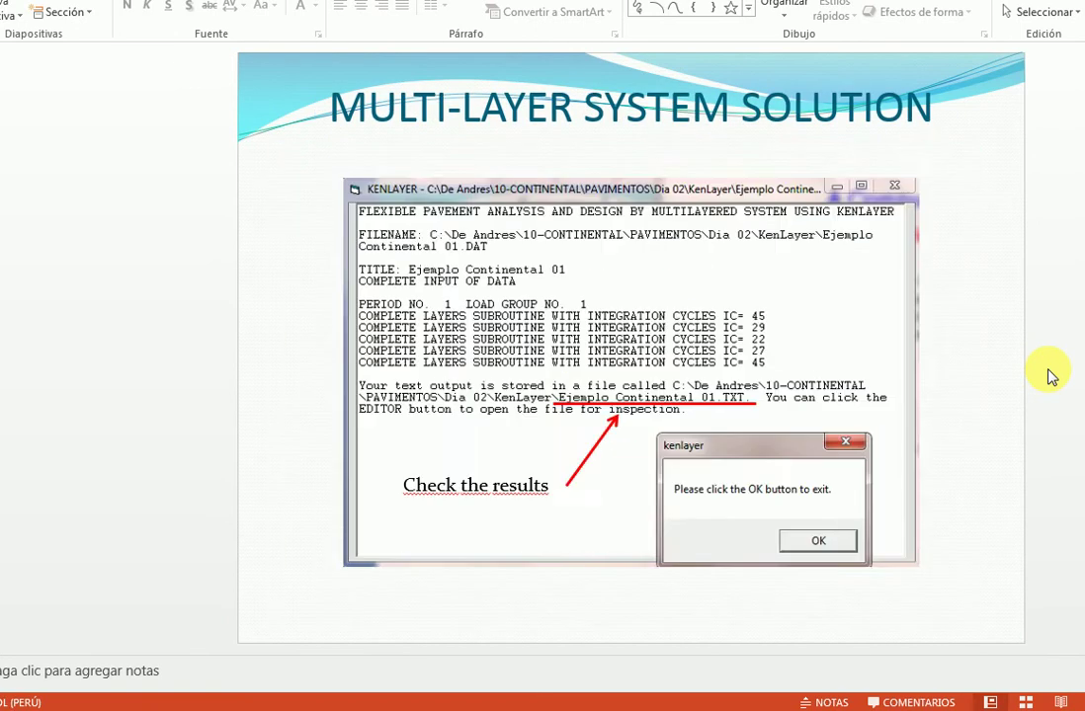
scroll(1050, 376, "down", 2)
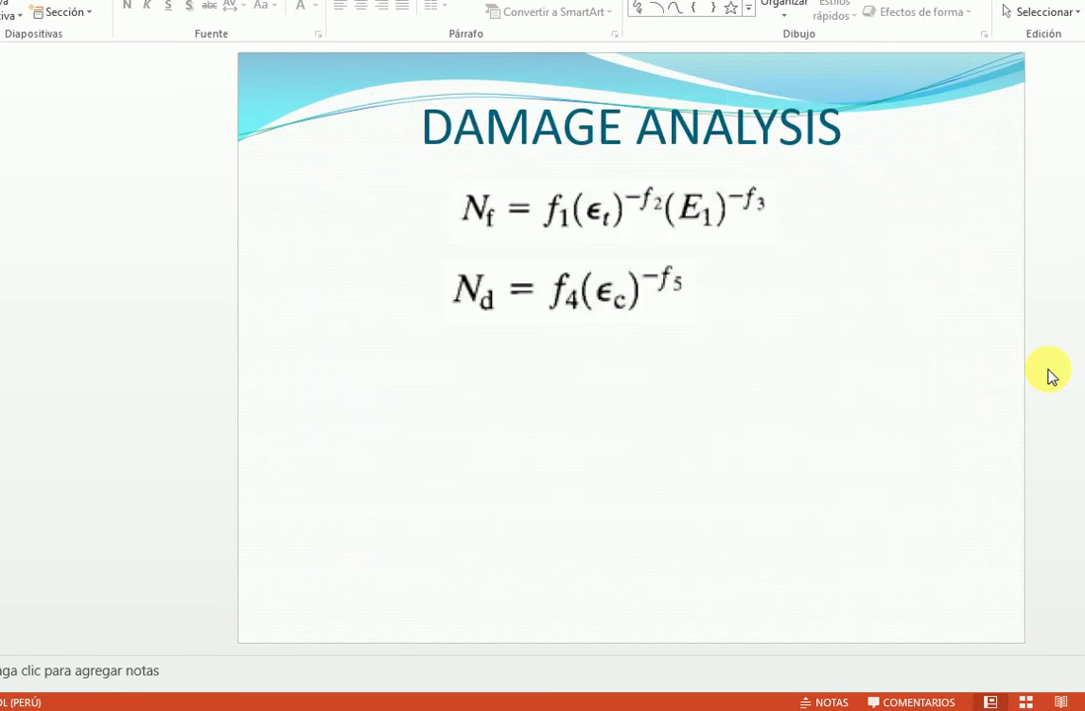
scroll(1050, 375, "up", 1)
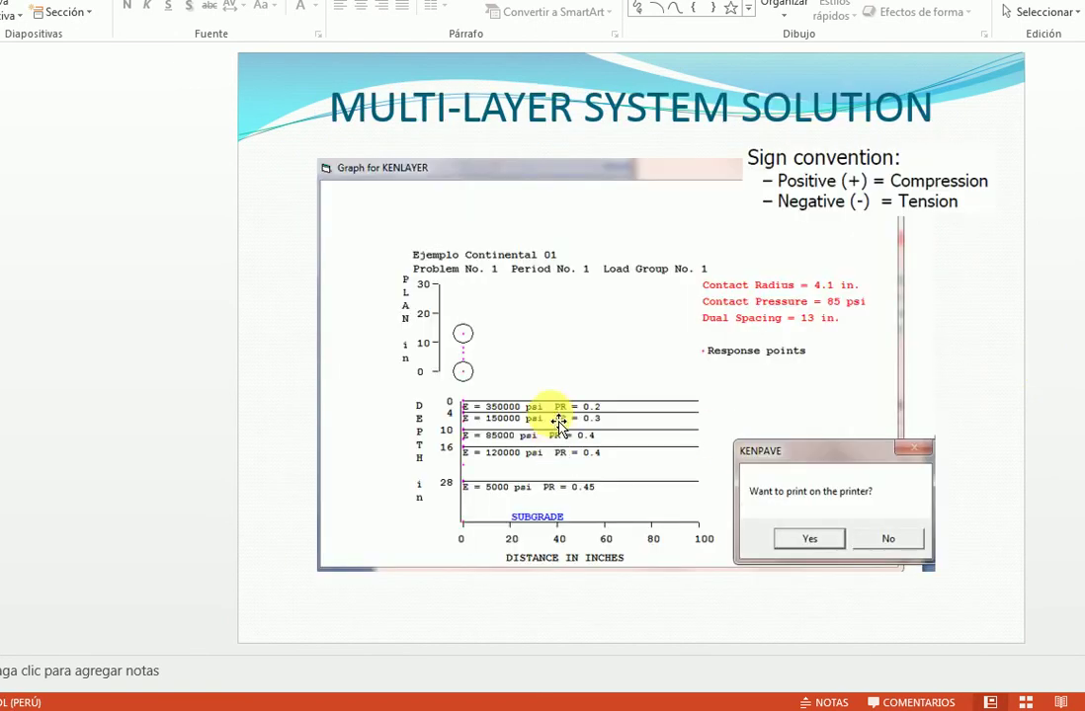